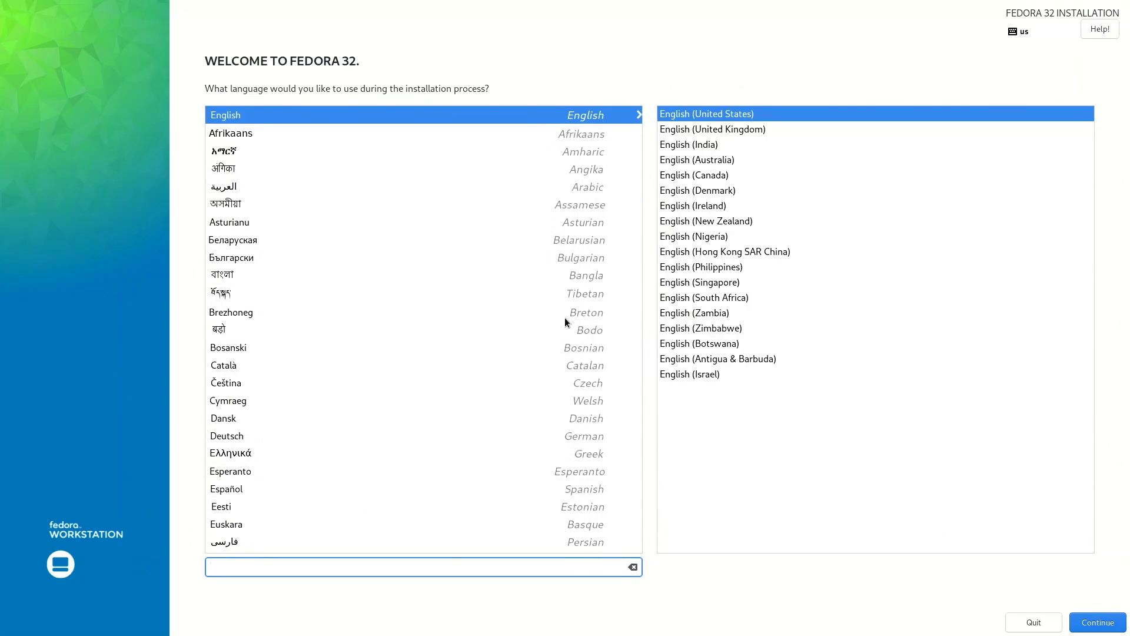
Step: Continue with English (United States) as the installation language and choose the ATA ADATA SP550 disk as the installation destination
click(1108, 628)
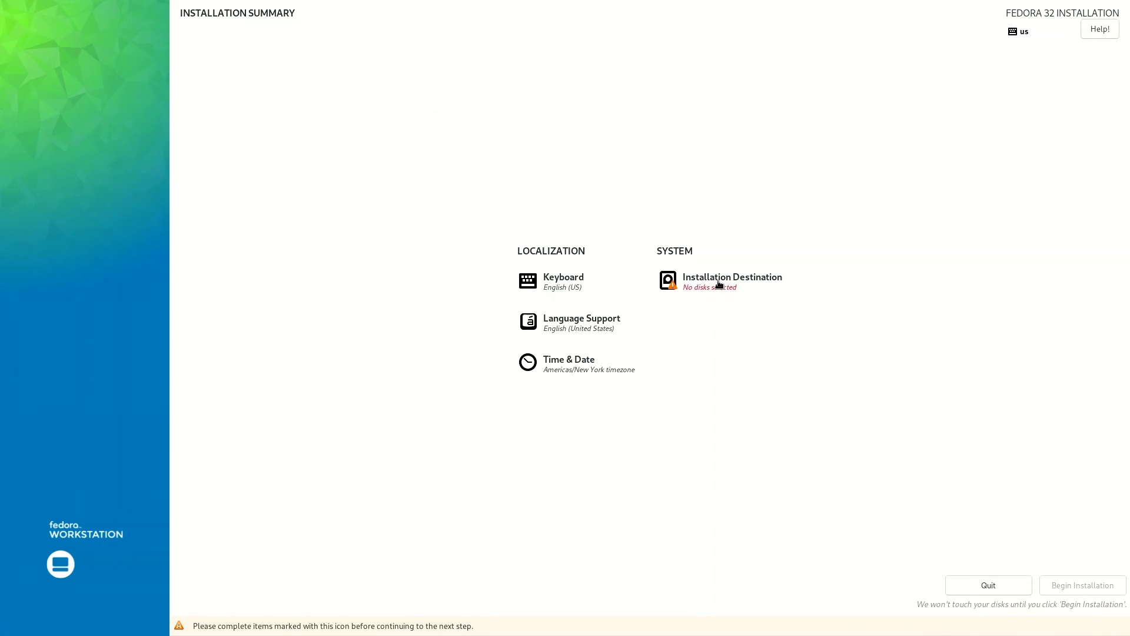
click(719, 285)
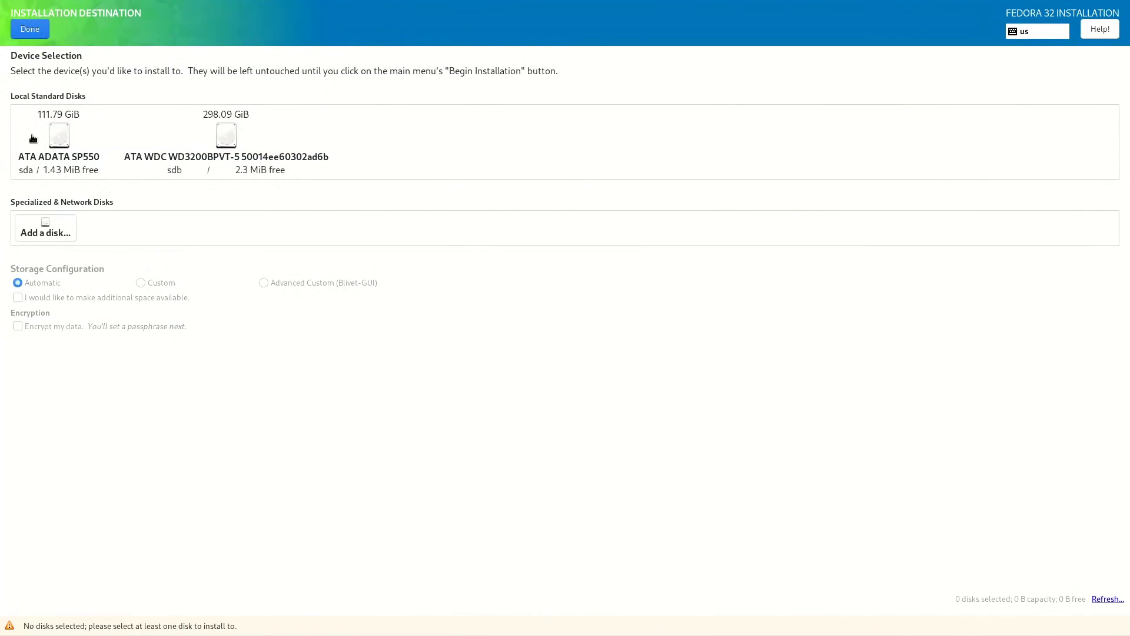
click(62, 137)
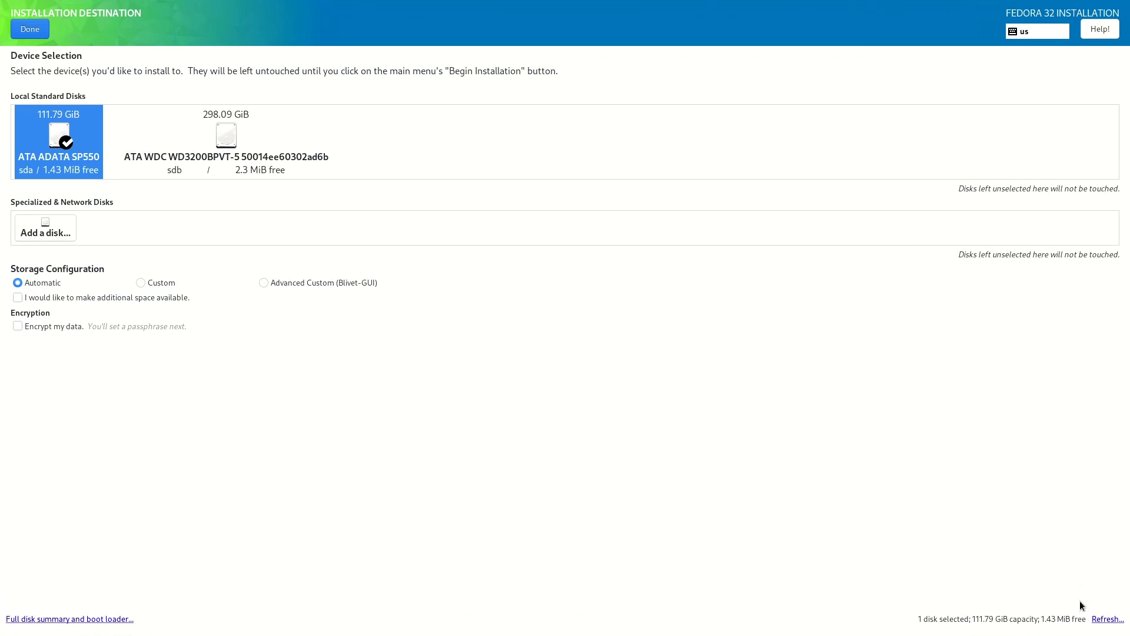
click(24, 34)
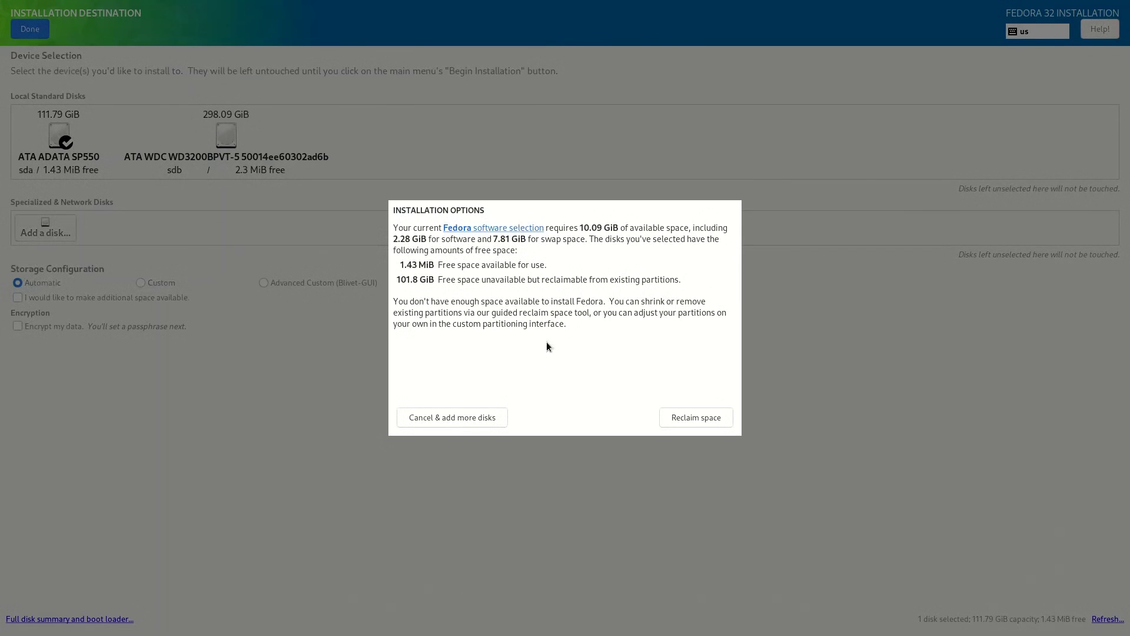
Step: Reclaim the ADATA disk's space by deleting all its existing partitions, and open the Time & Date settings
click(681, 419)
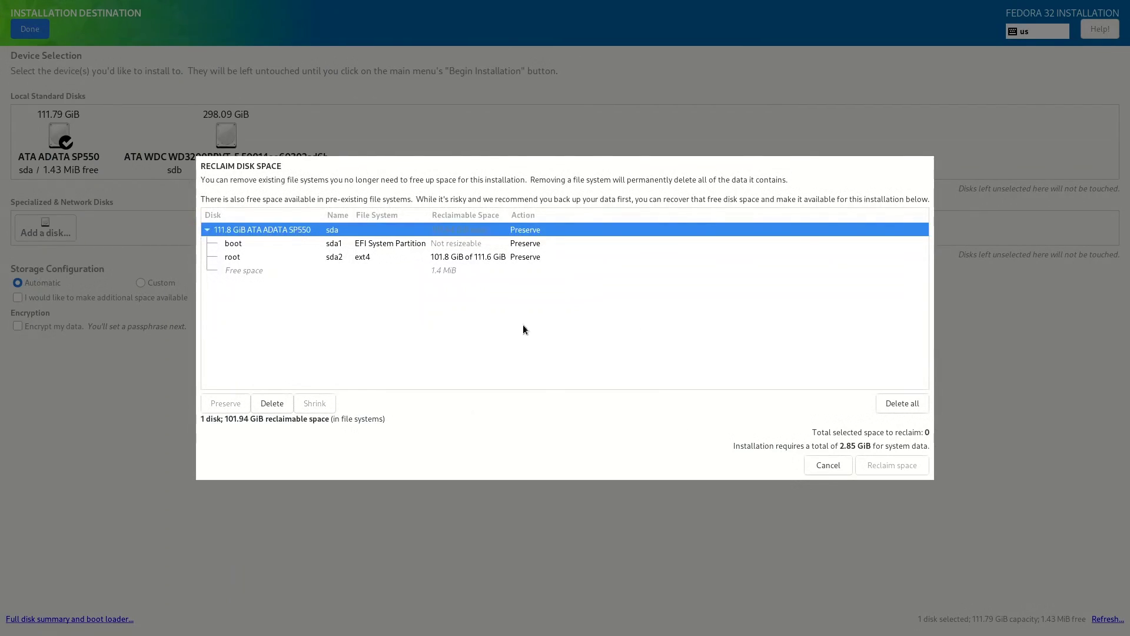
click(901, 404)
click(900, 462)
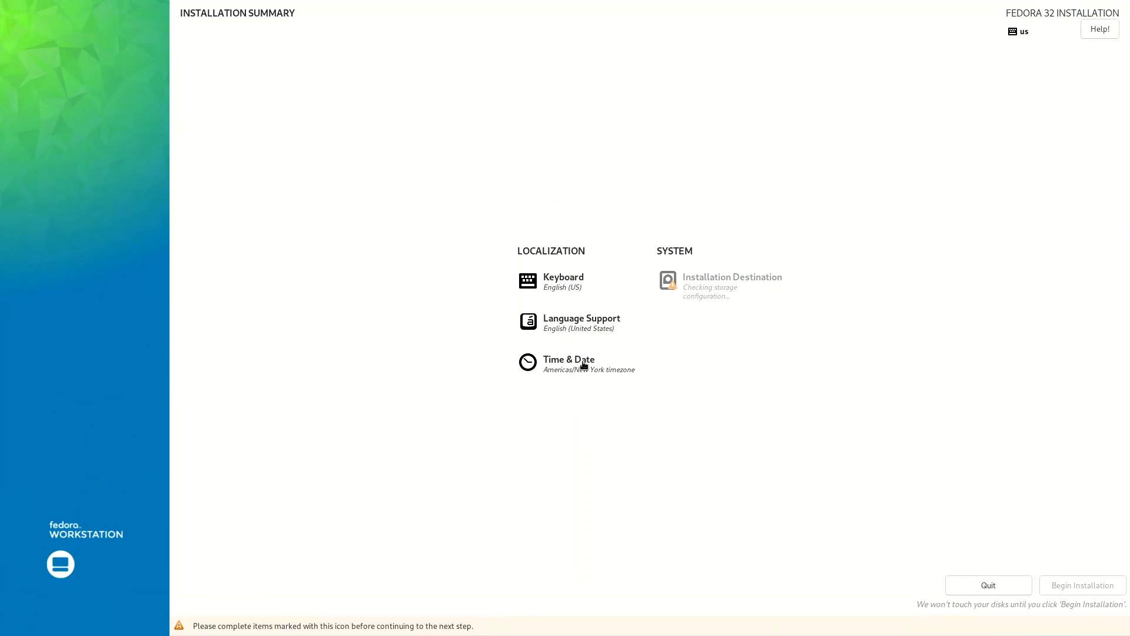
click(583, 364)
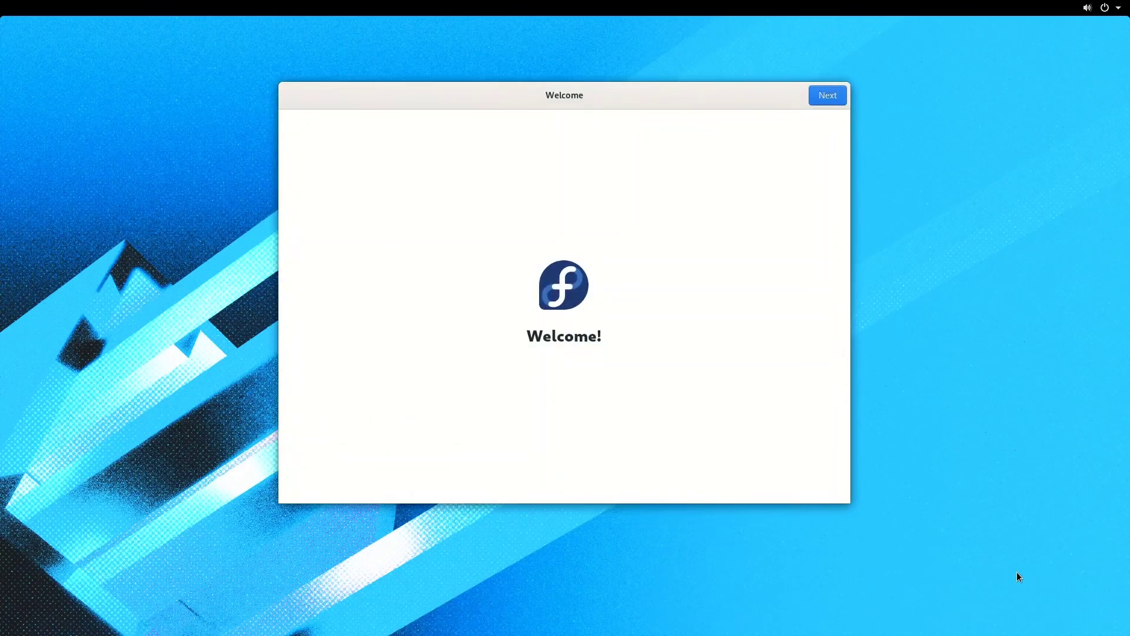
Step: Proceed past the initial setup's welcome page and check the bookmarks in the Getting Started help window
click(828, 99)
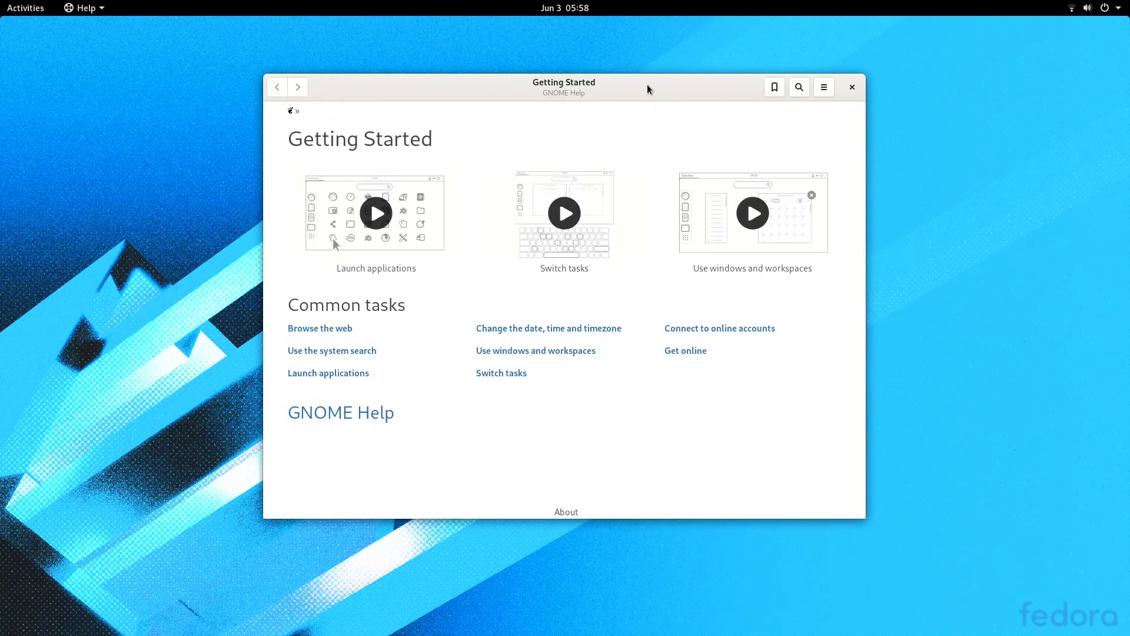
mouse_move(648, 85)
mouse_down()
mouse_move(719, 81)
mouse_move(563, 91)
mouse_move(649, 90)
mouse_up()
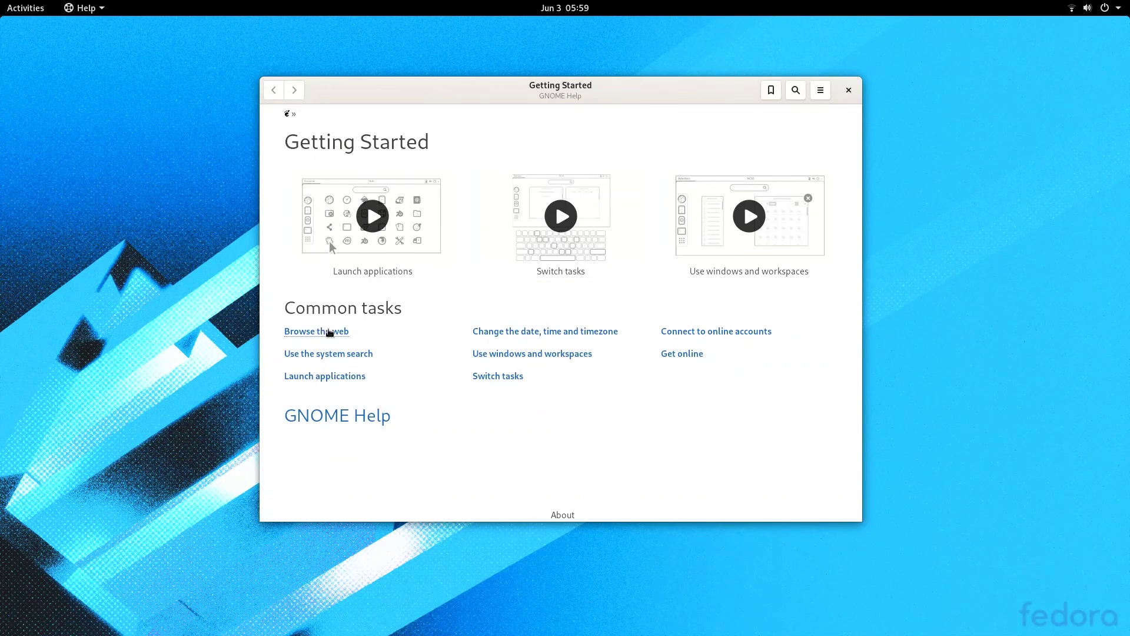
click(773, 90)
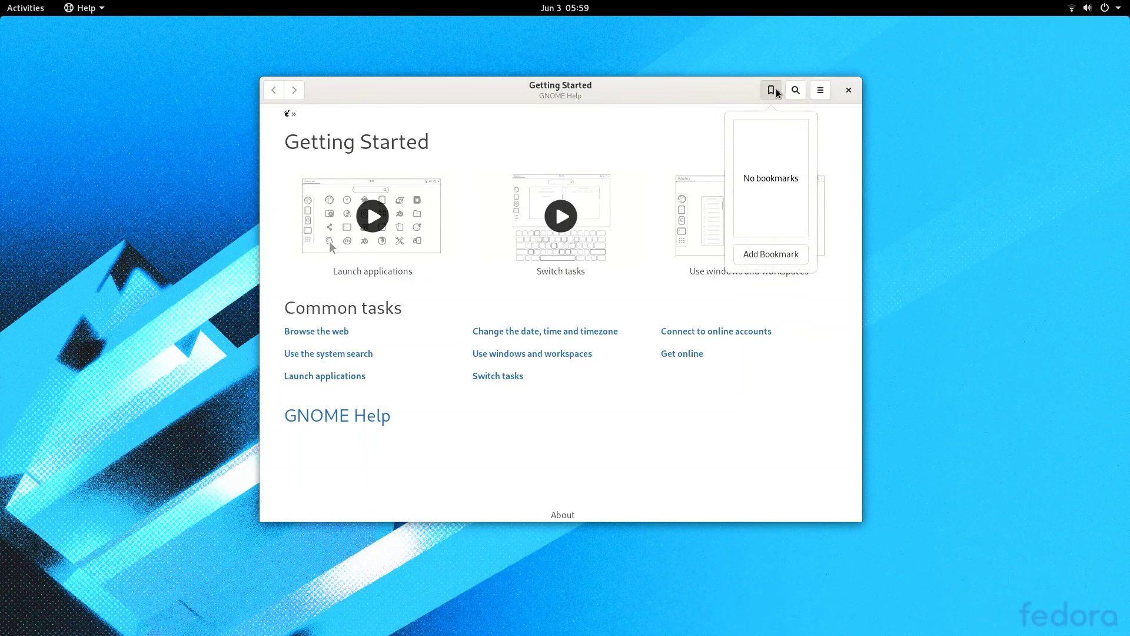
click(776, 93)
Step: Enlarge the text of the Getting Started help page by three increments
click(820, 91)
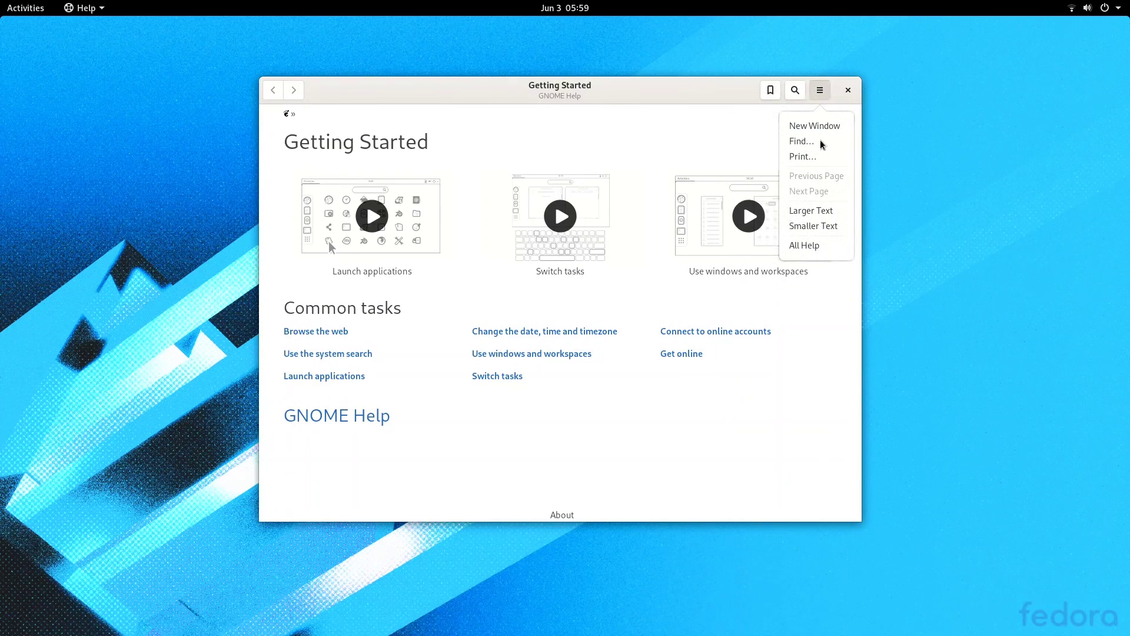
click(813, 211)
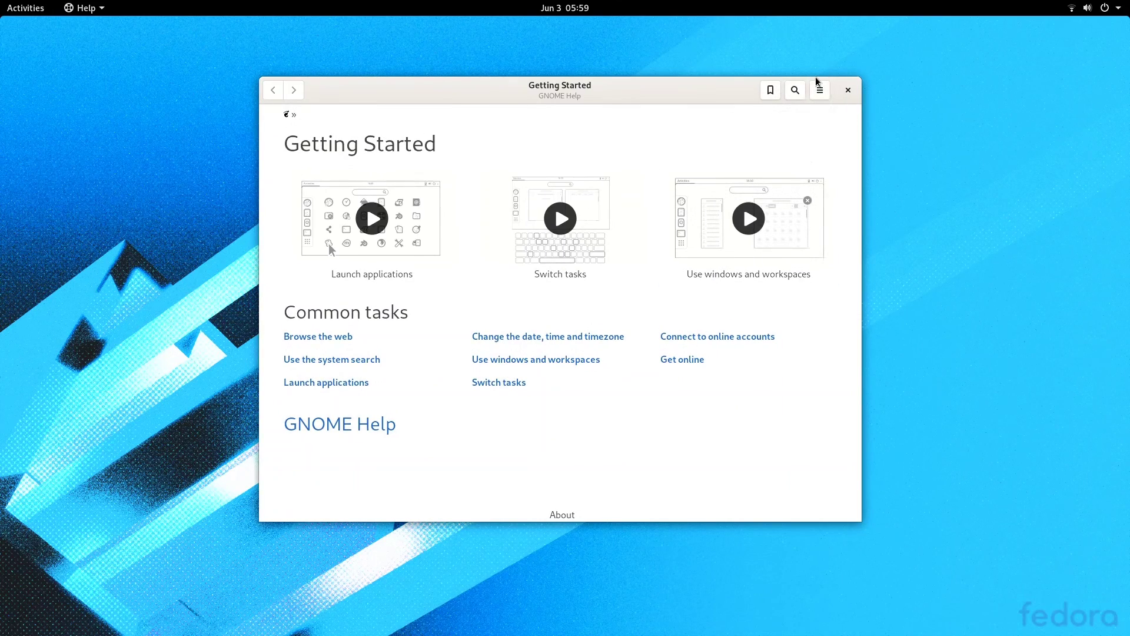
click(818, 87)
click(815, 211)
click(820, 90)
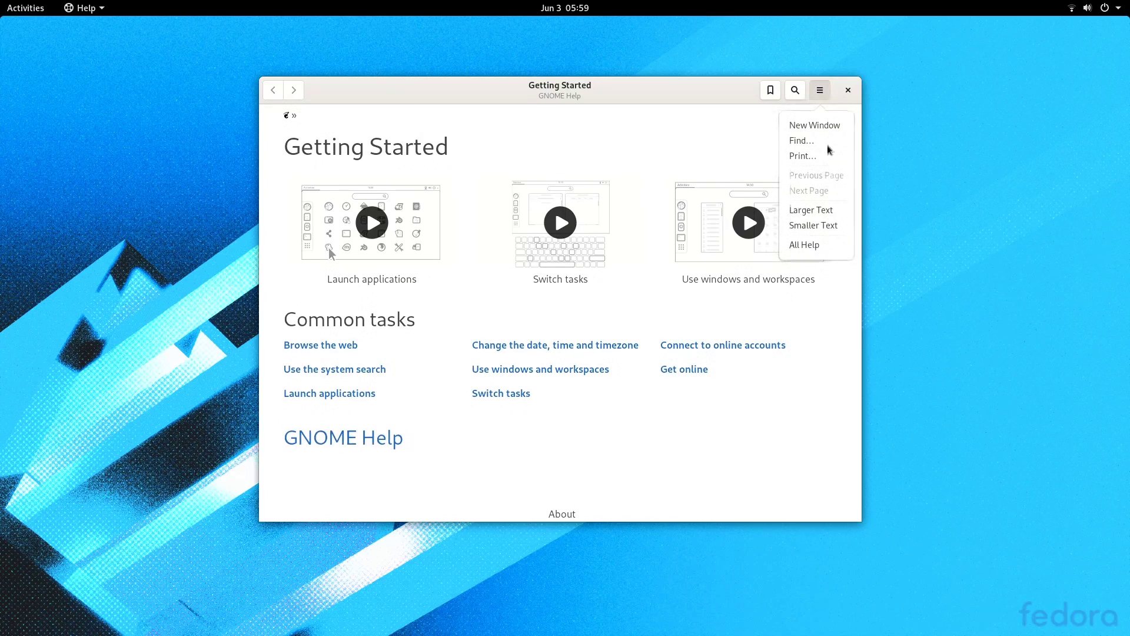
click(812, 211)
click(824, 92)
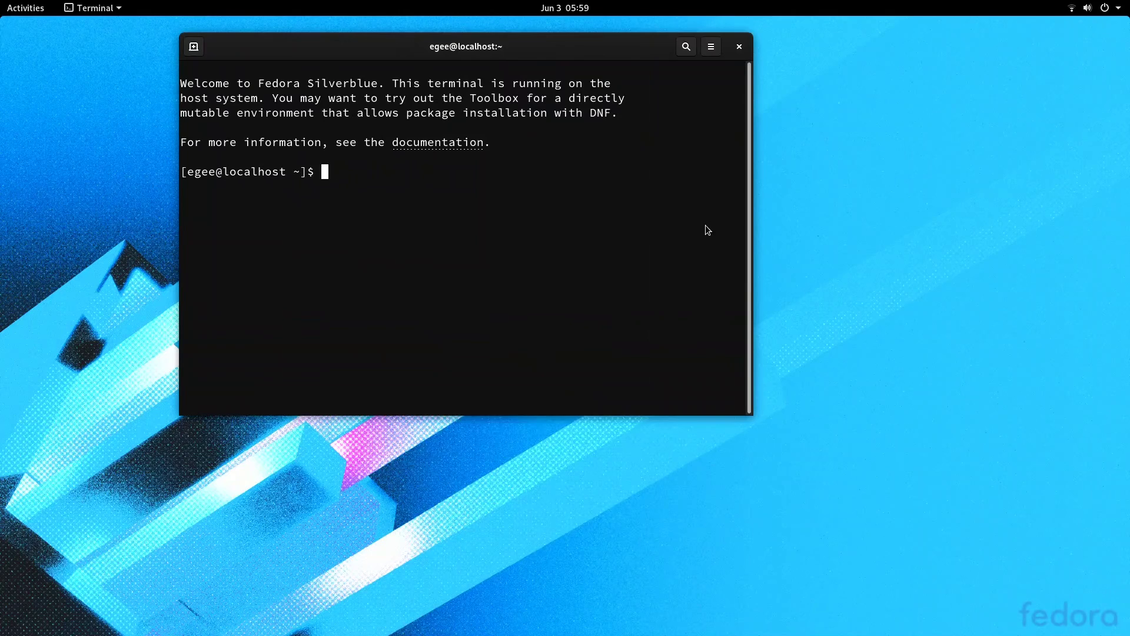
Step: Check disk and memory usage in the Terminal with the commands df -h and free -h
text(df -h)
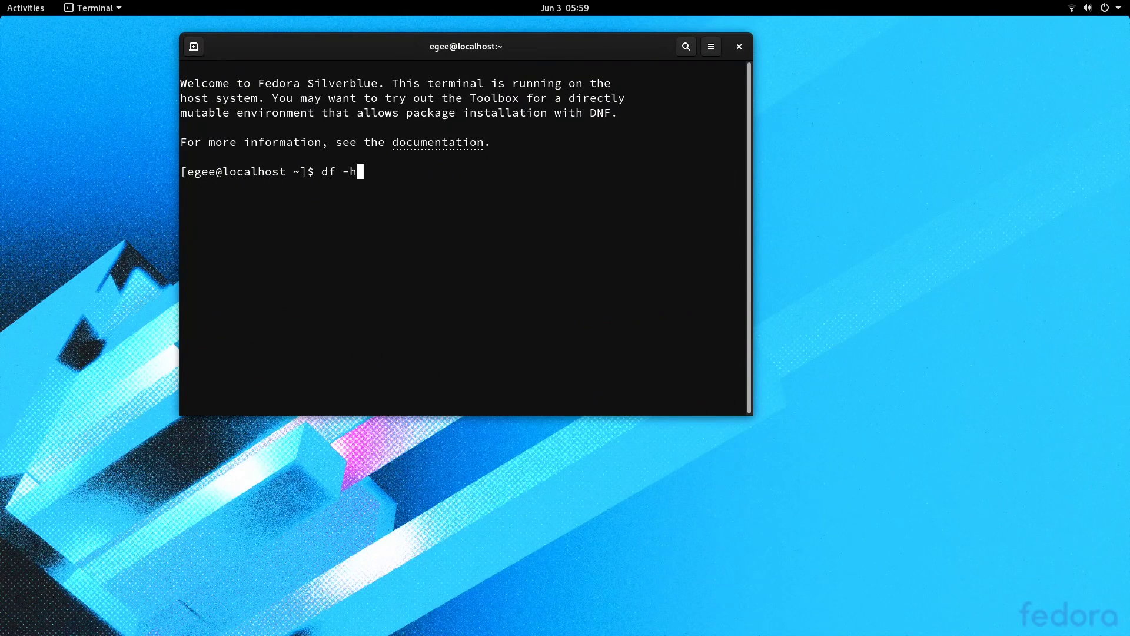
key(Return)
text(free )
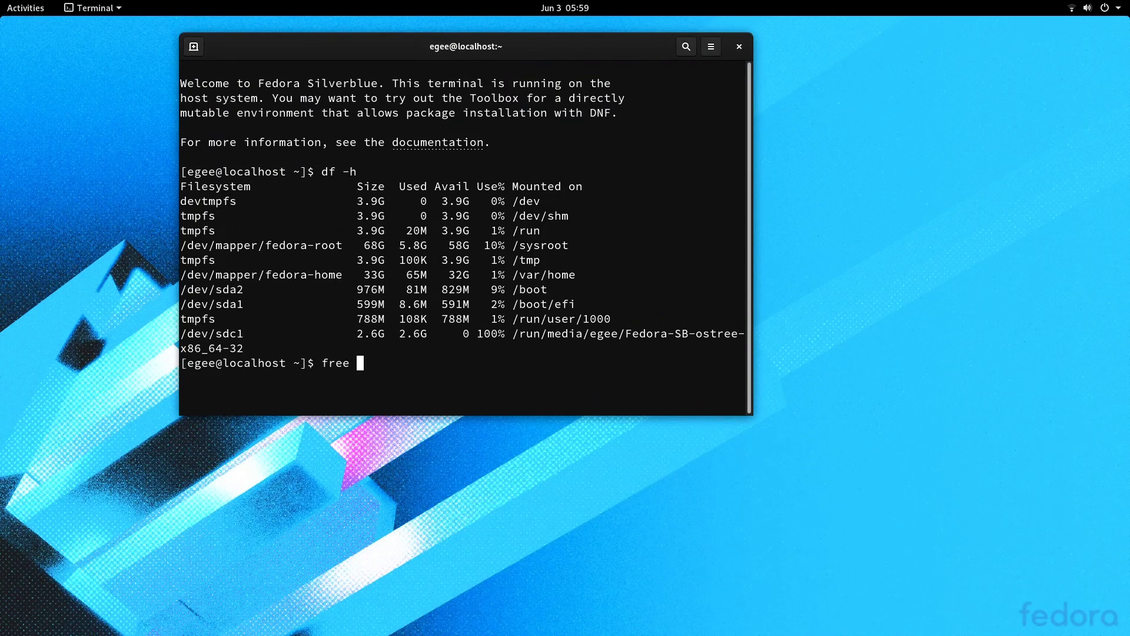
text(-h)
key(Return)
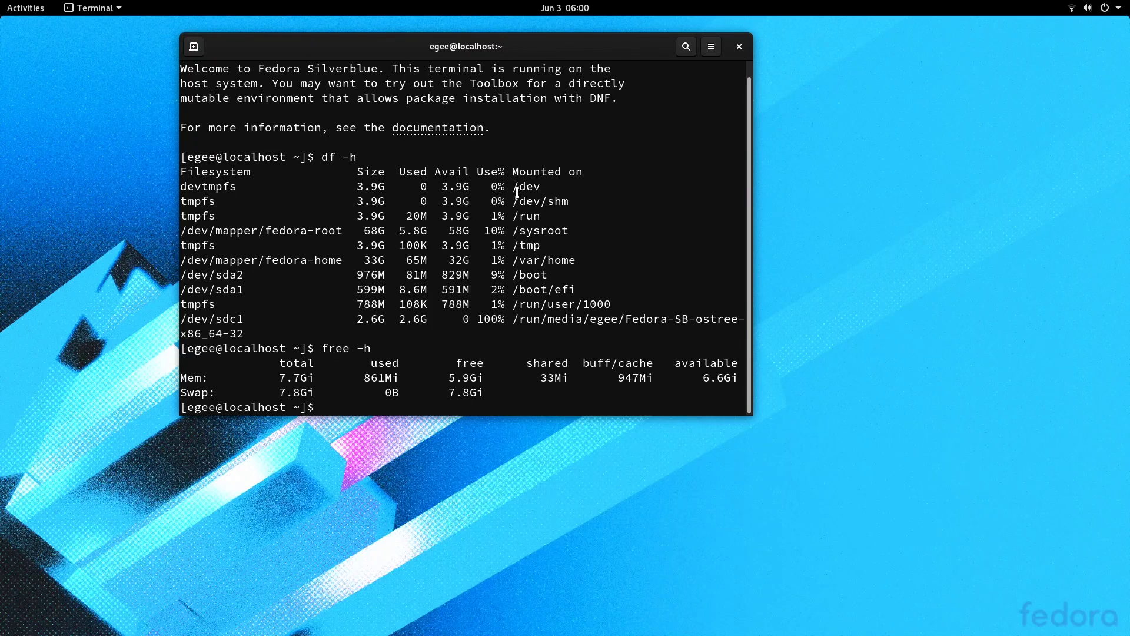
Step: Highlight the available space of the /dev, /run and /tmp filesystems in the df output
double_click(453, 187)
double_click(455, 215)
double_click(452, 245)
click(469, 245)
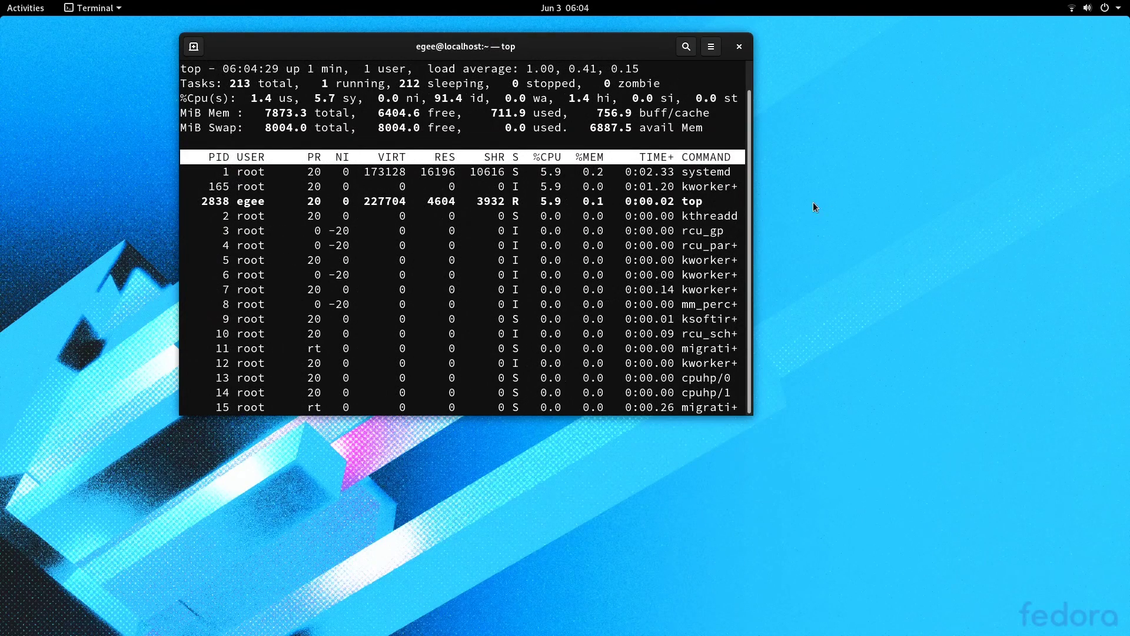
Step: Maximize the Terminal running top and highlight the total and sleeping task counts
double_click(626, 46)
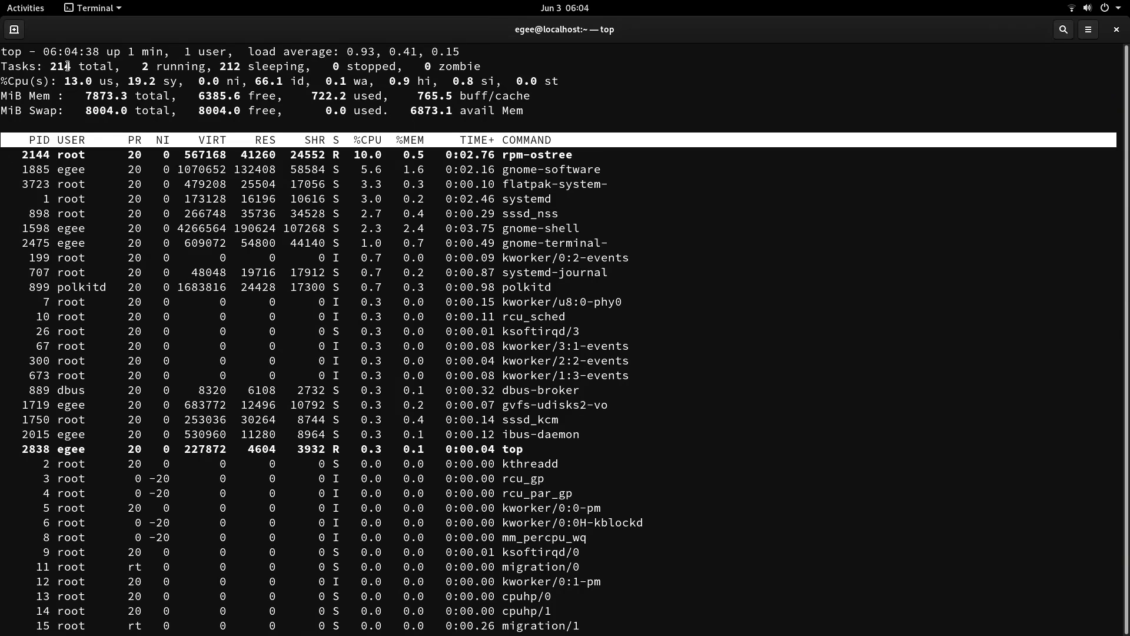
double_click(60, 66)
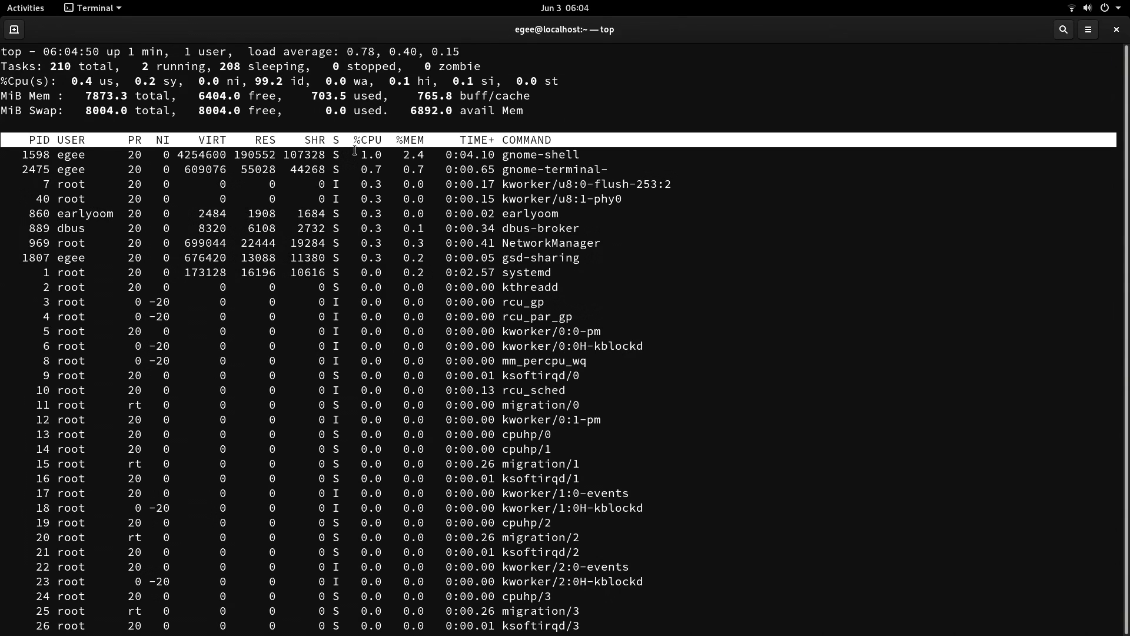
double_click(229, 67)
Step: Open Settings, examine the system details on the About page, and enlarge the Settings window to fit them all
key(super)
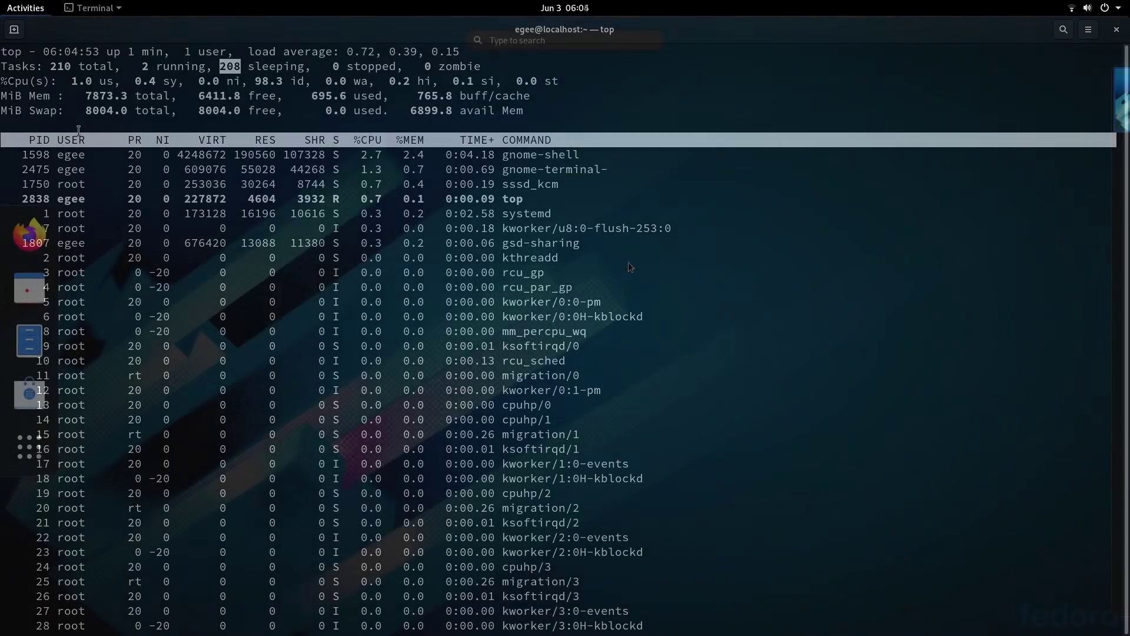
text(settings)
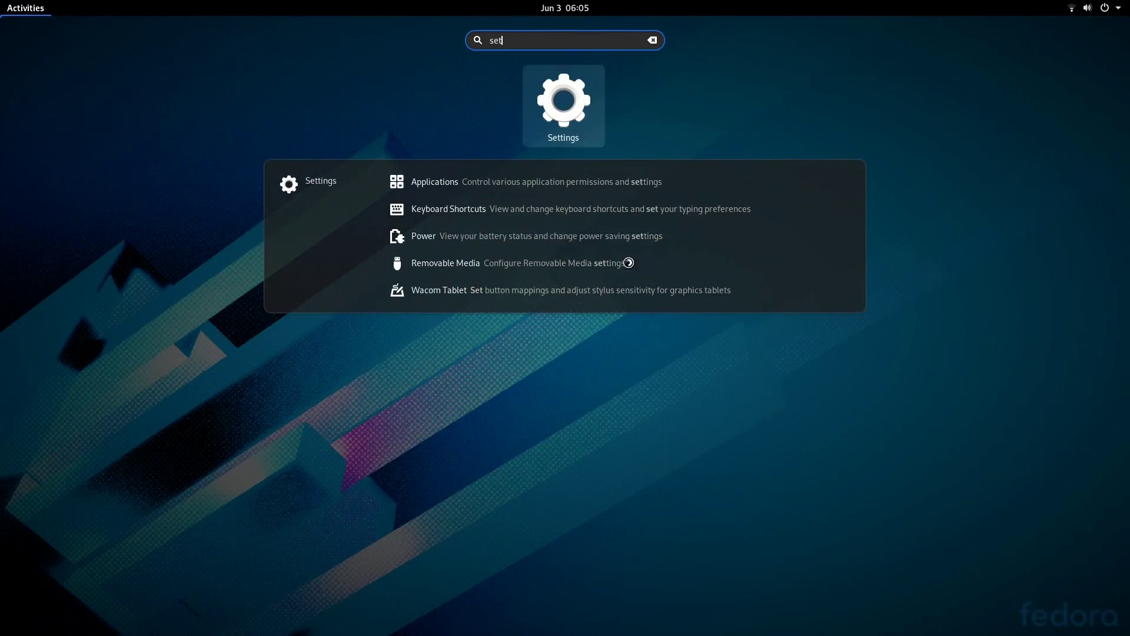
key(Return)
scroll(366, 449, down, 5)
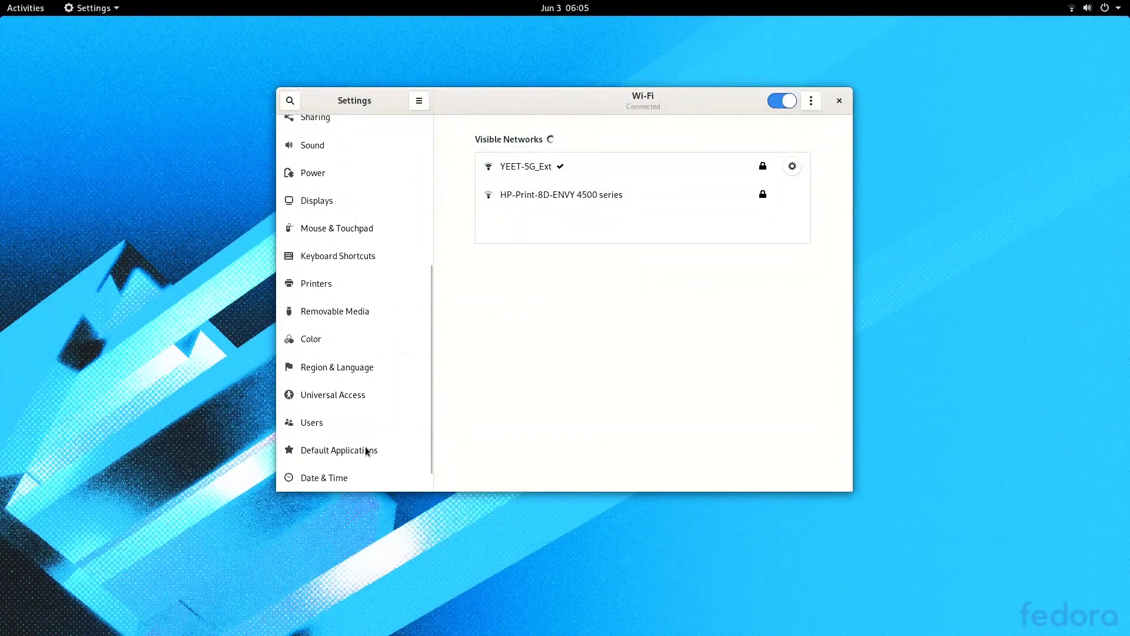
click(321, 479)
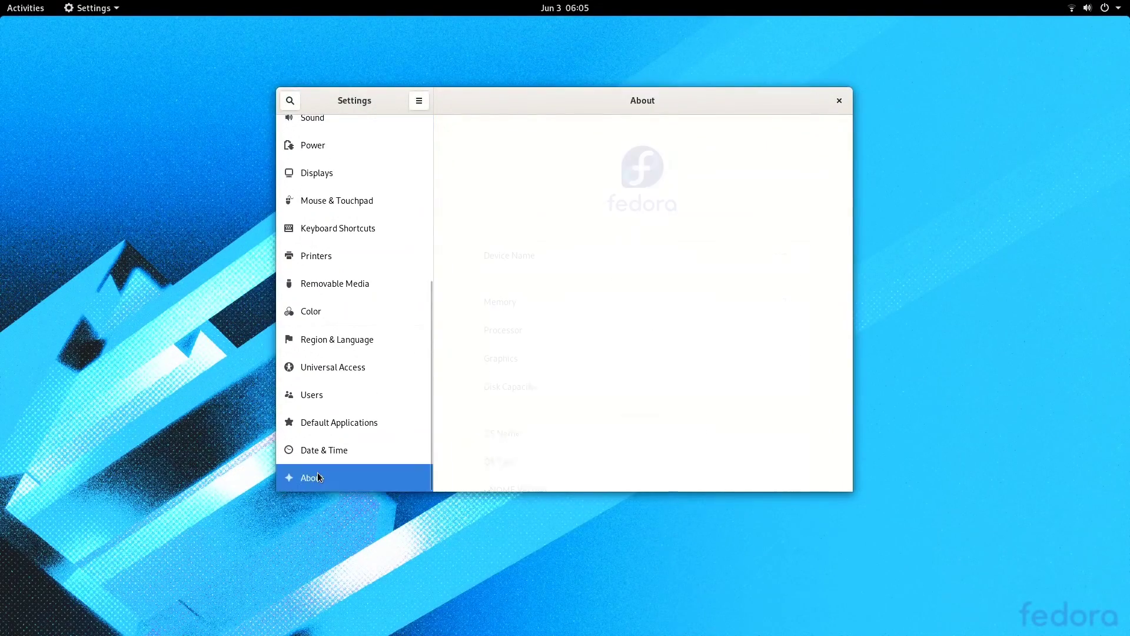
scroll(805, 428, down, 3)
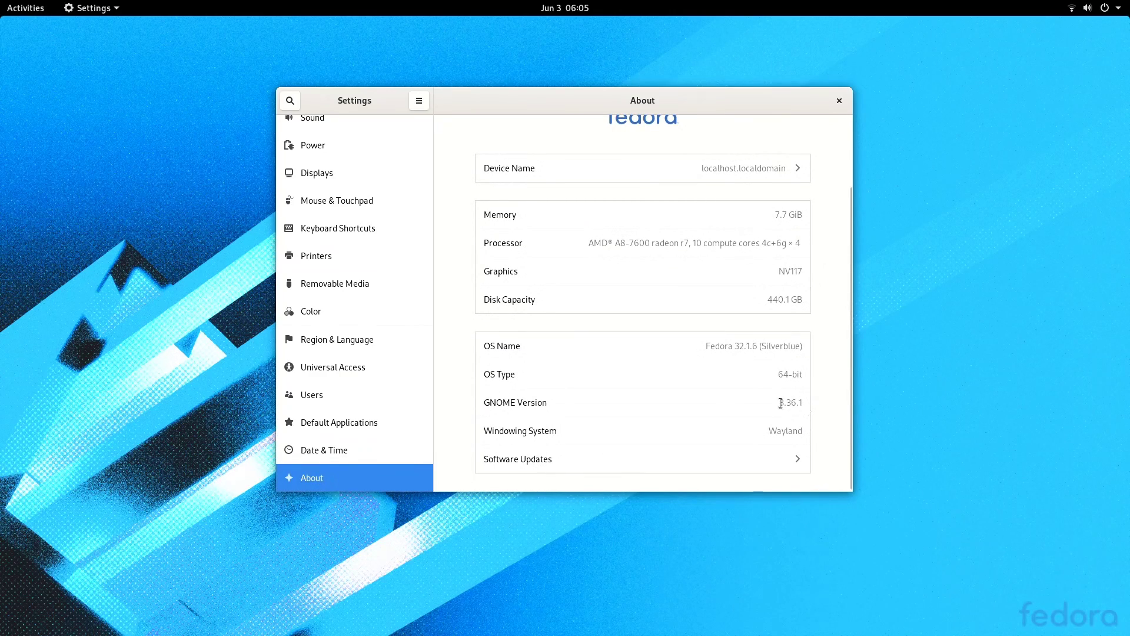
drag(848, 491, 965, 582)
Step: Set the desktop background to the purple geometric triangle wallpaper
scroll(331, 219, up, 5)
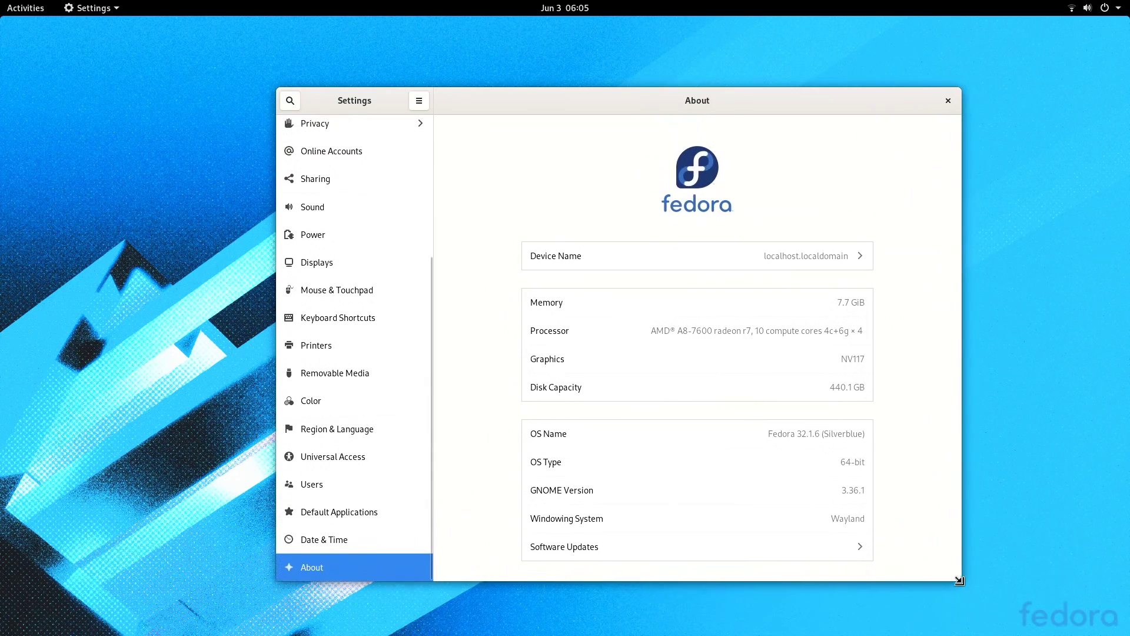
click(331, 219)
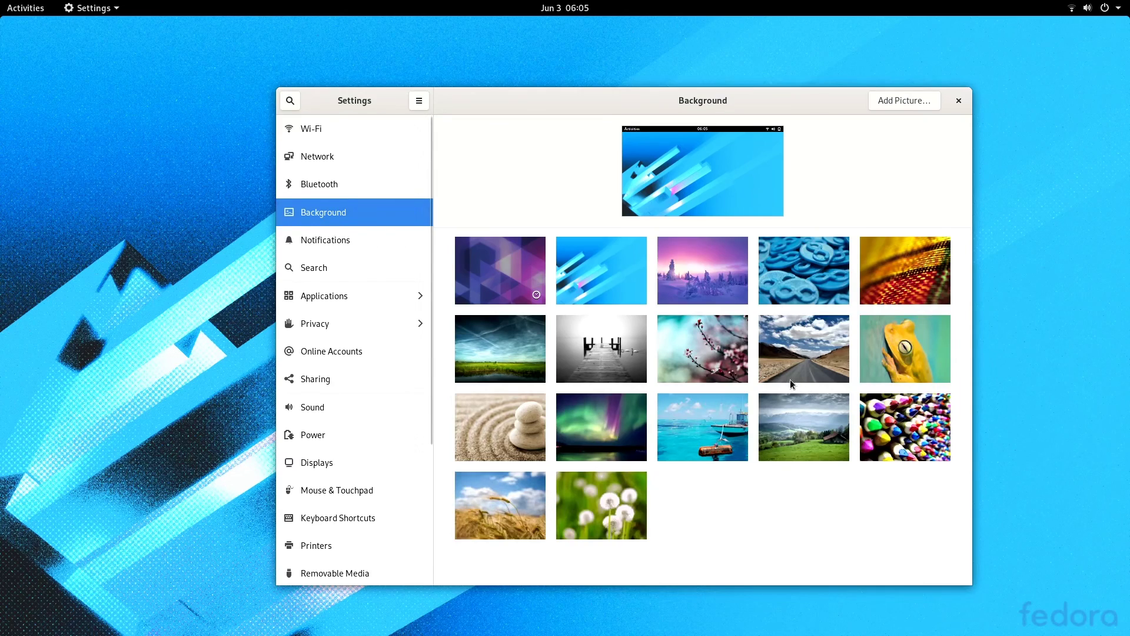
click(612, 278)
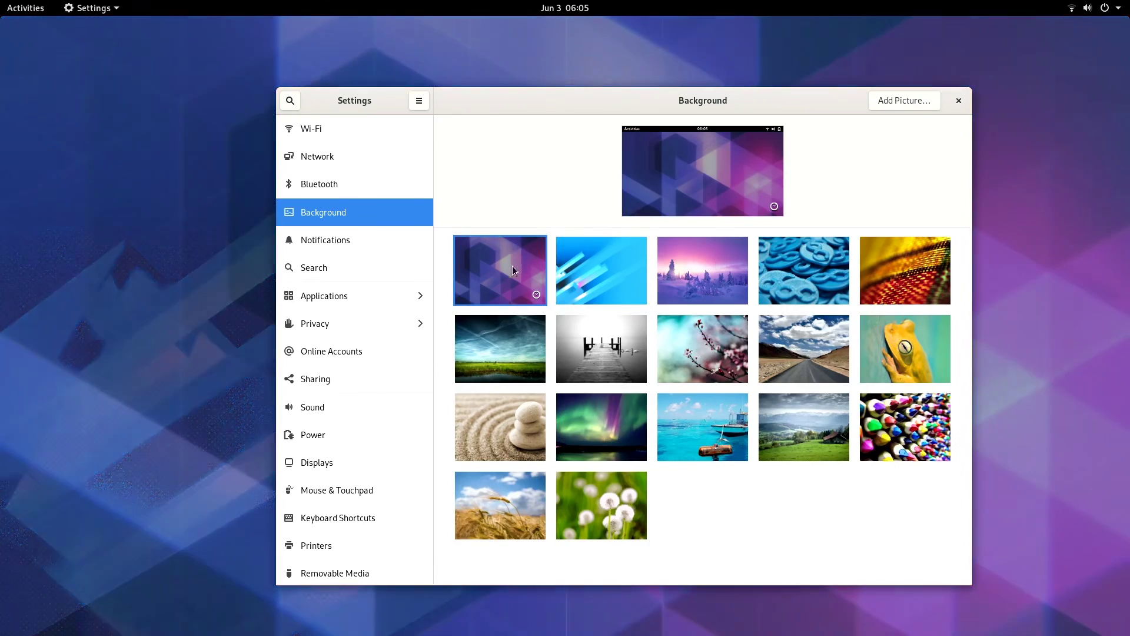
Step: Launch Maps from the full list of installed applications
key(super)
click(33, 453)
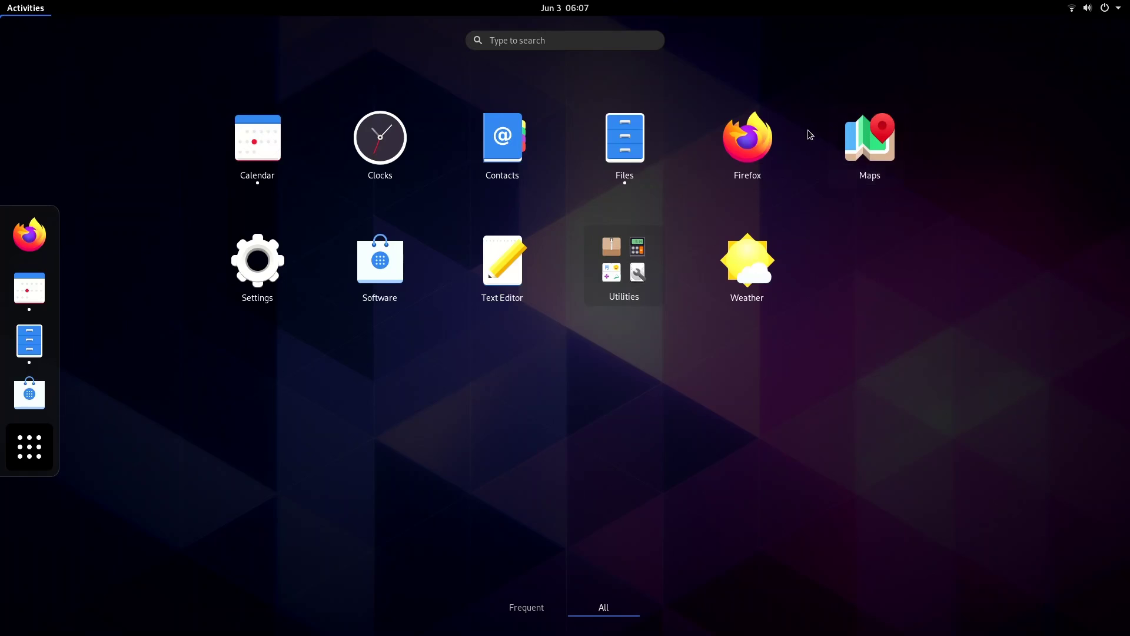
click(878, 130)
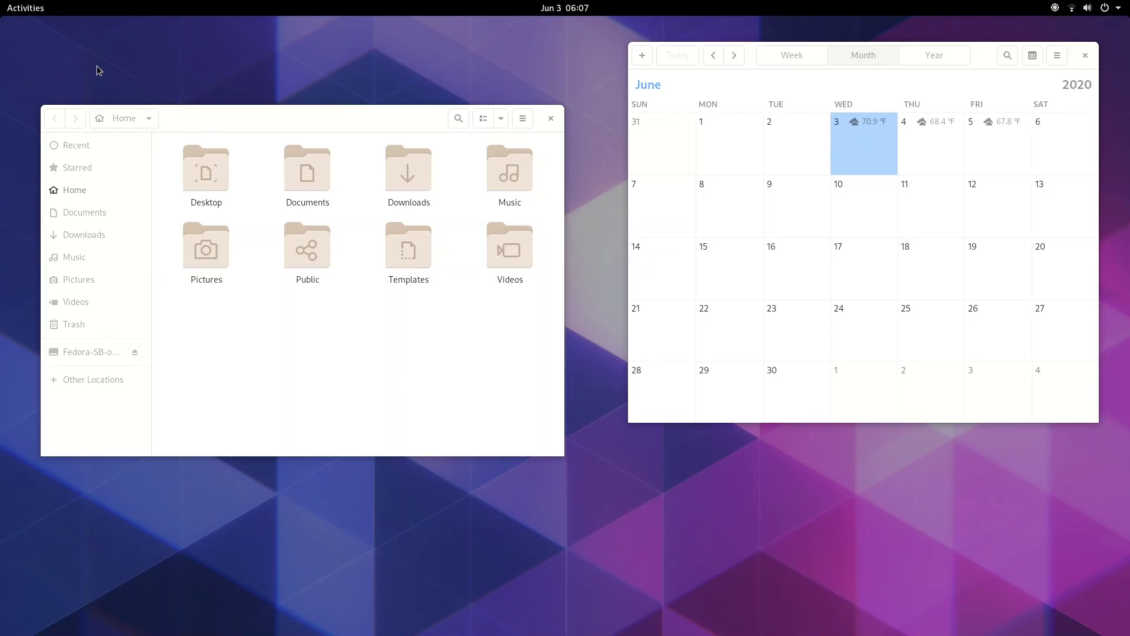
Step: Launch Text Editor and move its window over the Calendar window
click(26, 8)
click(30, 446)
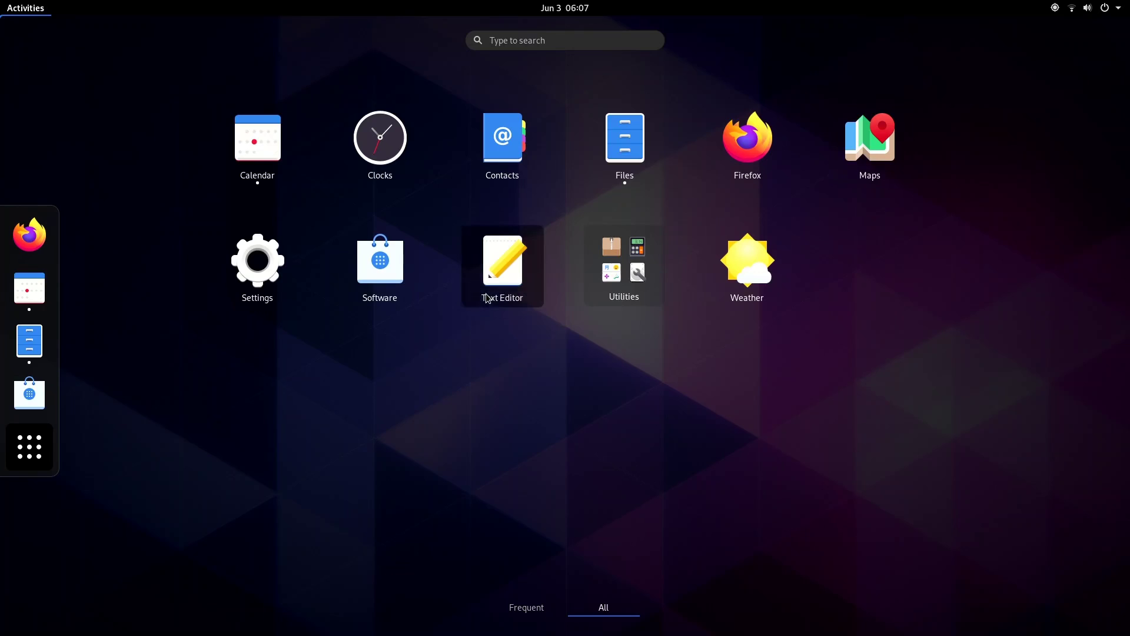
click(487, 297)
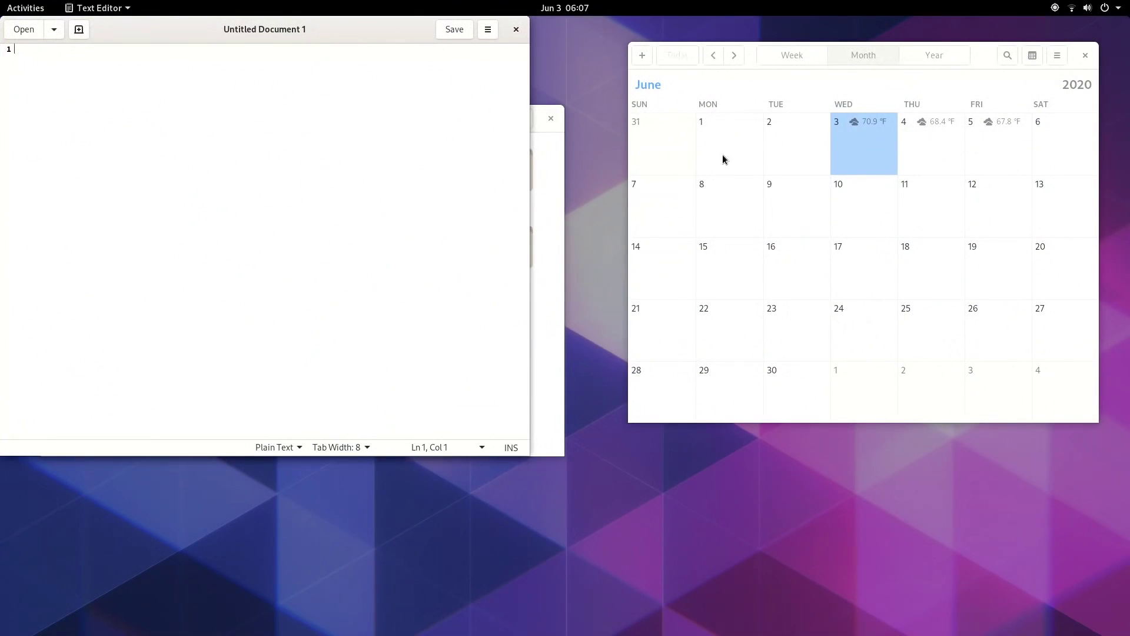
drag(345, 32, 885, 205)
Step: Open the Utilities folder in the full list of applications to see the tools it contains
click(44, 8)
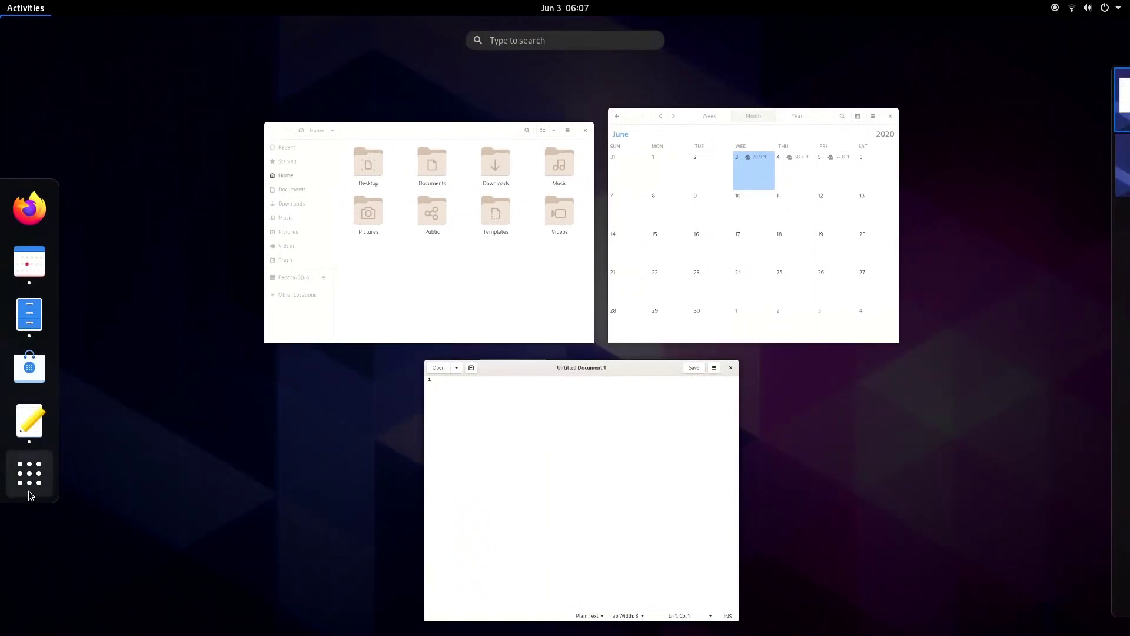
click(28, 490)
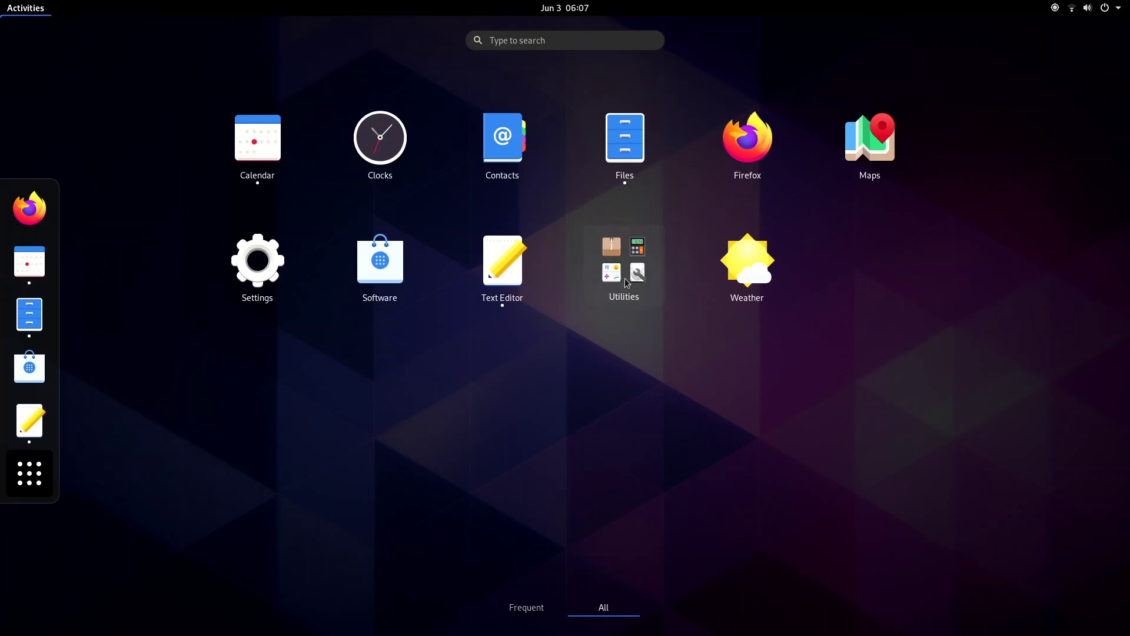
click(620, 279)
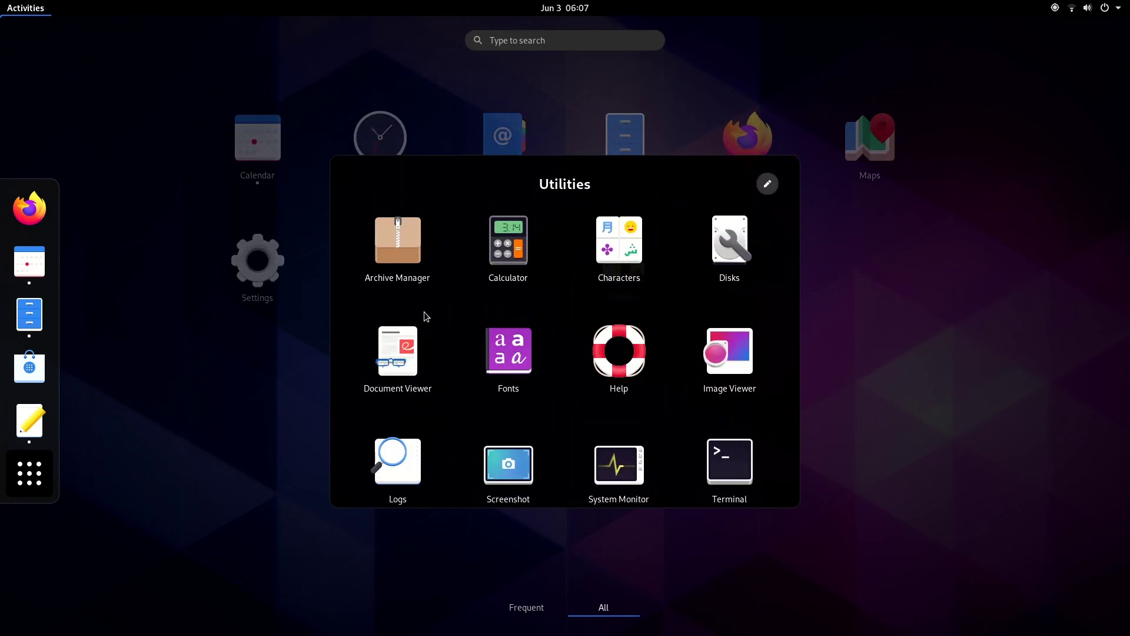
Step: Launch Terminal and System Monitor from the Utilities folder and return to the full list of applications
click(743, 468)
key(super)
click(29, 500)
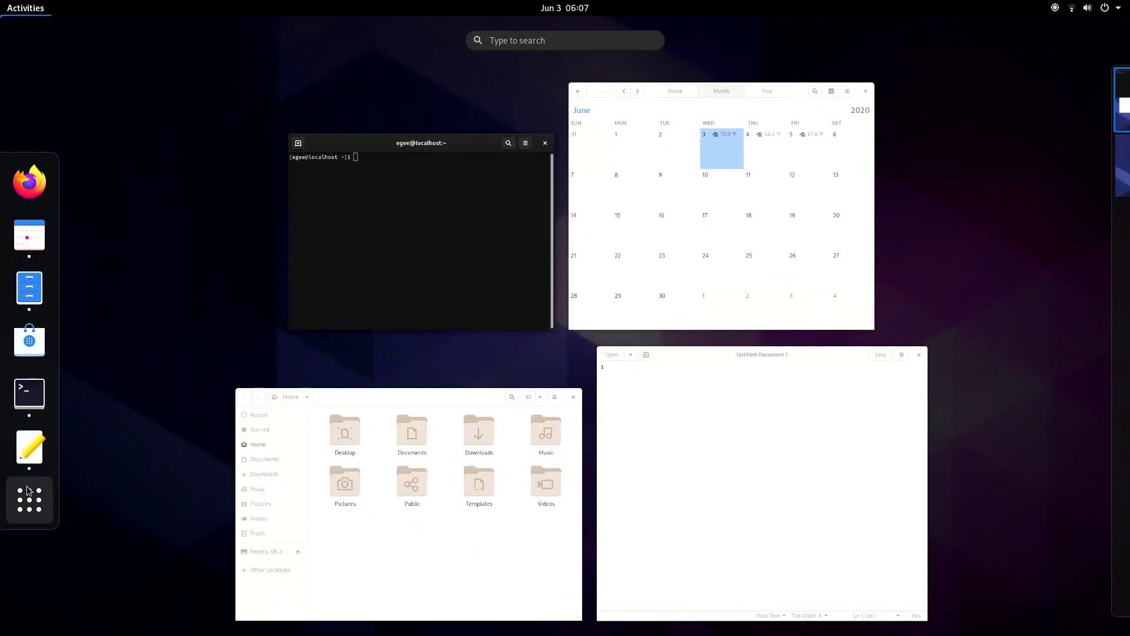
click(622, 282)
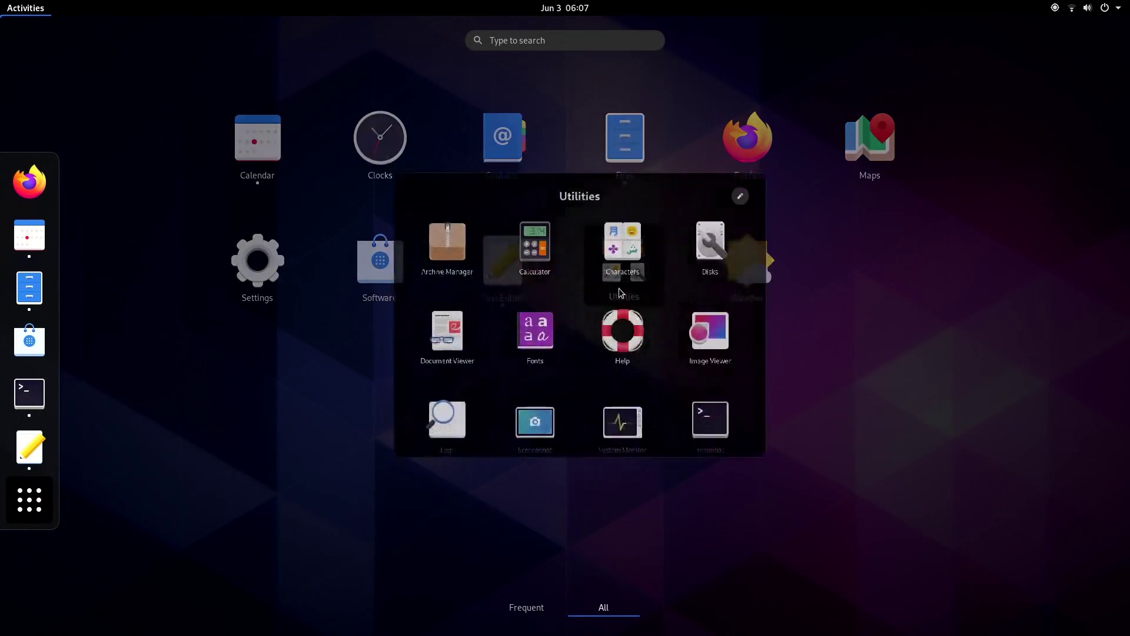
click(641, 471)
key(super)
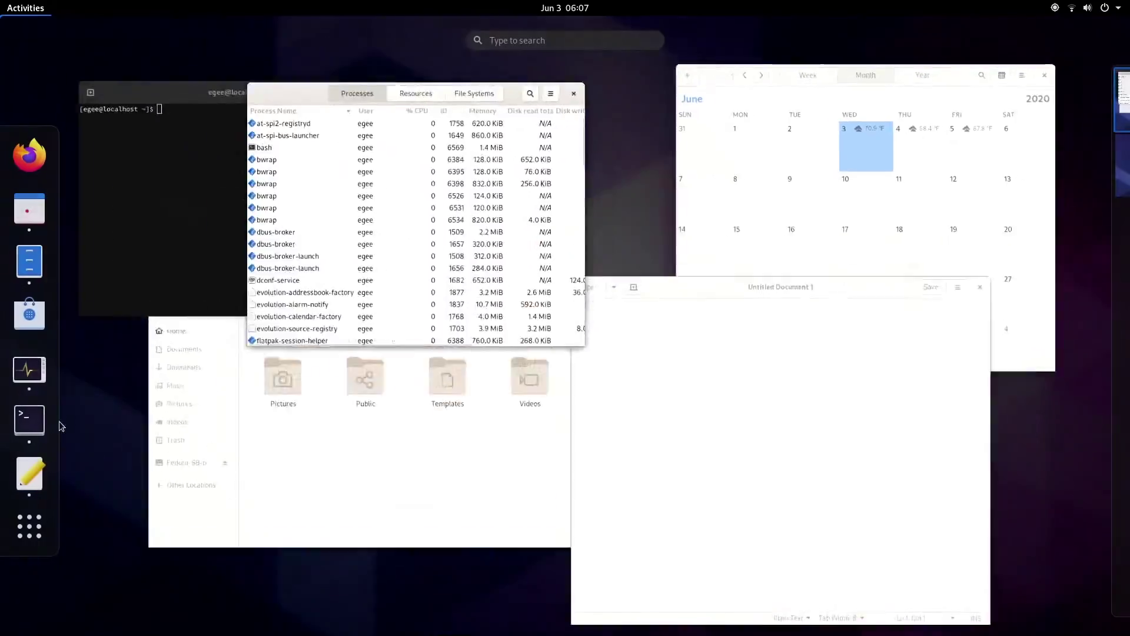
click(42, 541)
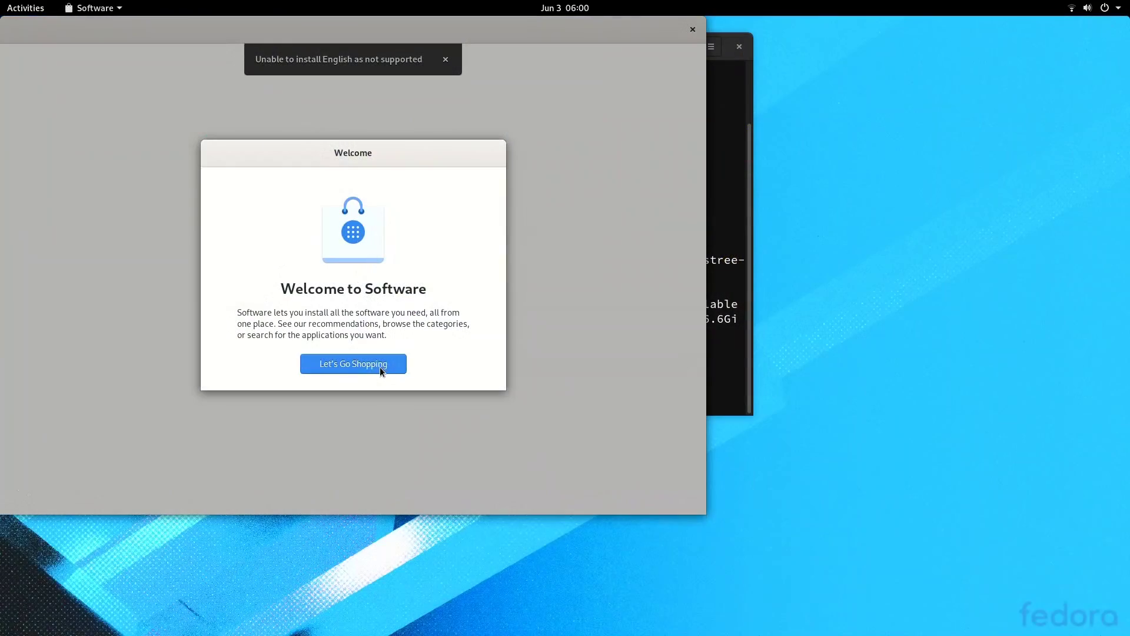
Step: Proceed past the welcome dialog in Software and restart the computer to apply the installed update
click(380, 366)
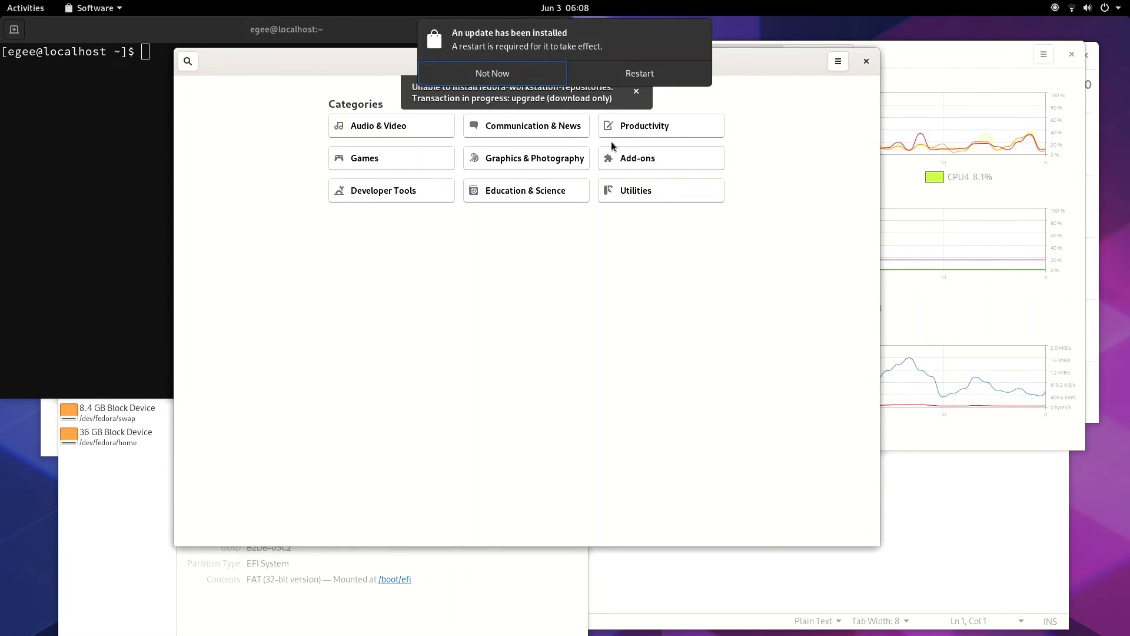
click(658, 73)
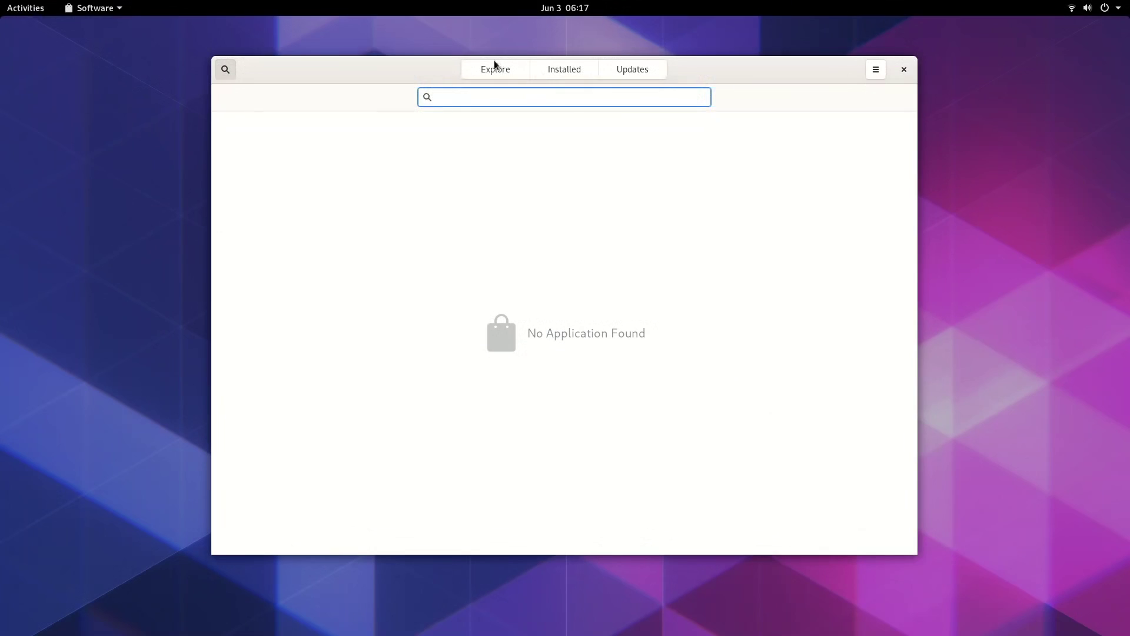
Step: Review the list of installed applications in Software and return to the Explore categories
click(495, 63)
click(588, 71)
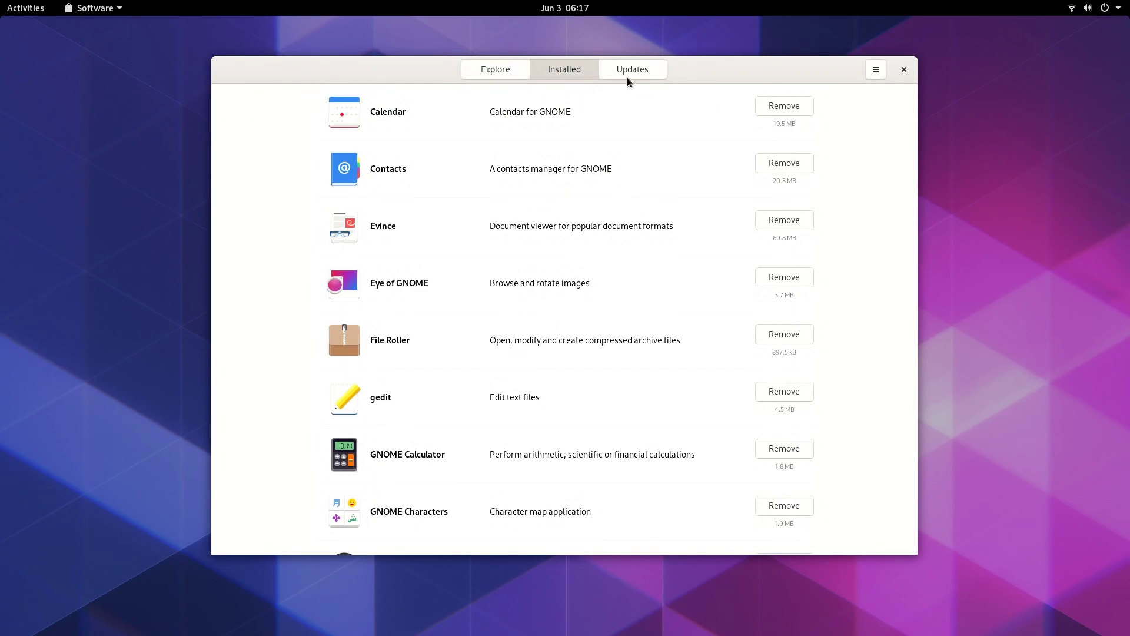
scroll(642, 175, down, 5)
click(499, 76)
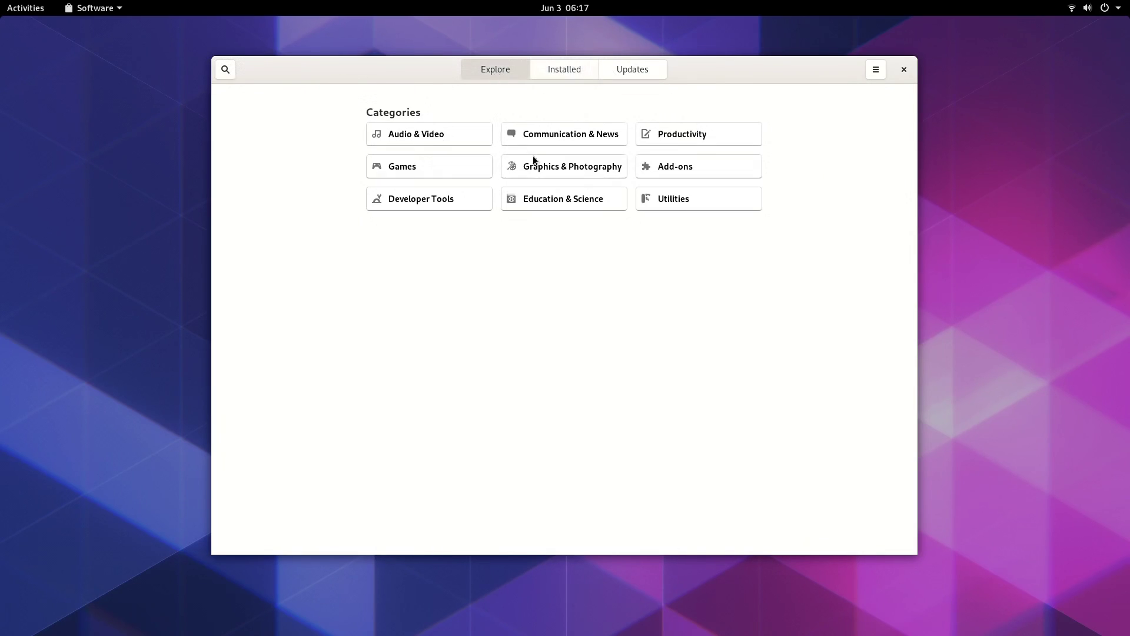
Step: Browse the Audio & Video category and its sort options, and open the Utilities category
click(428, 134)
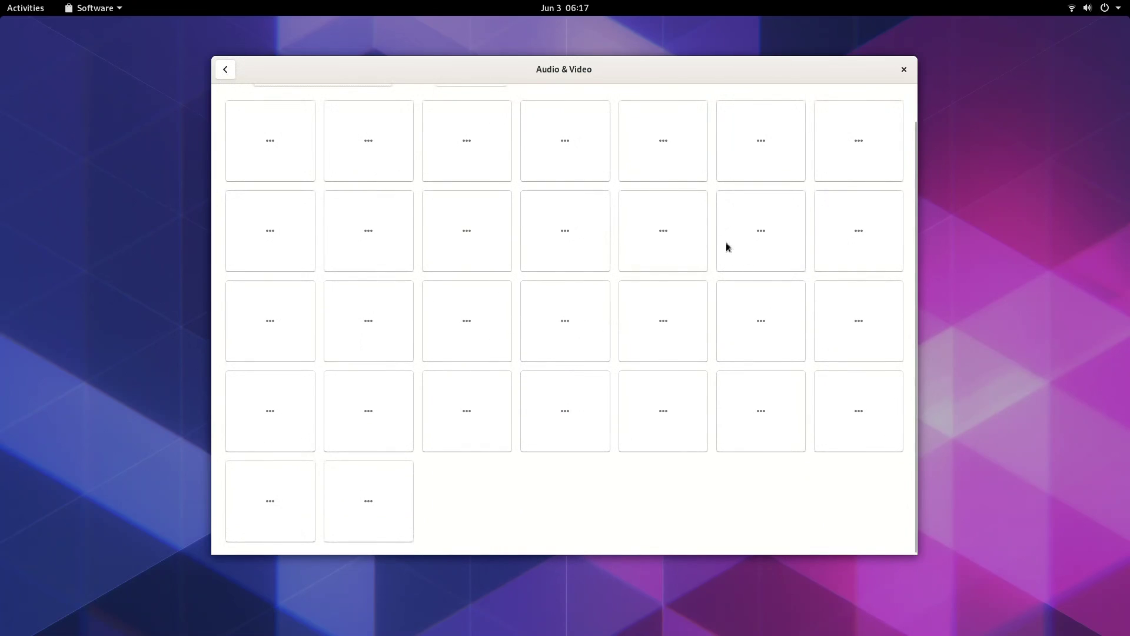
click(492, 113)
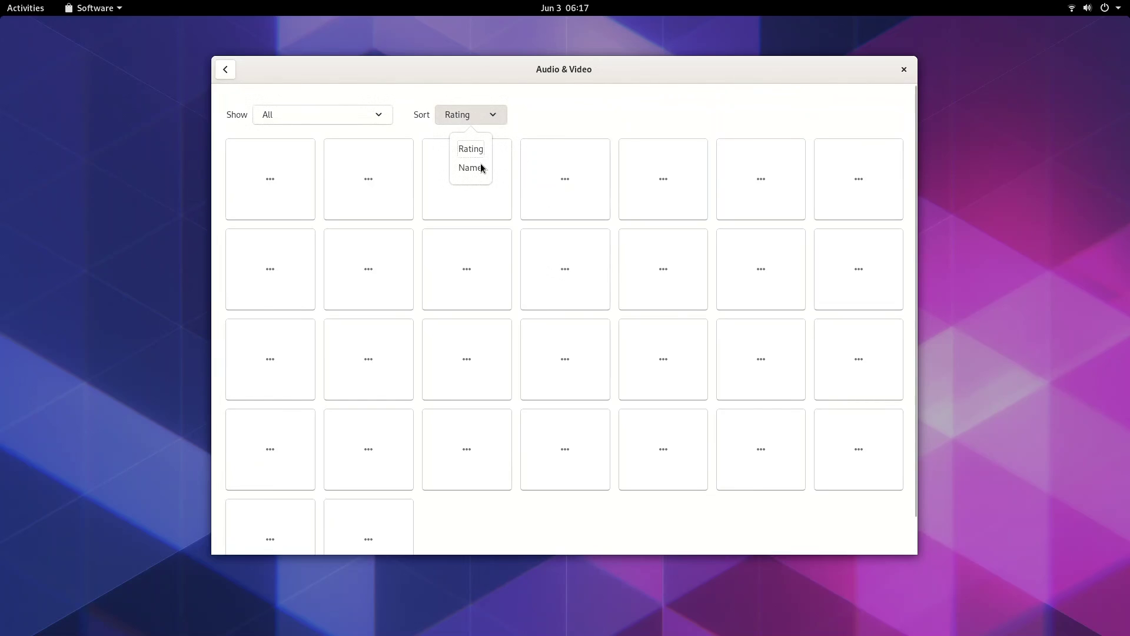
click(538, 101)
click(225, 69)
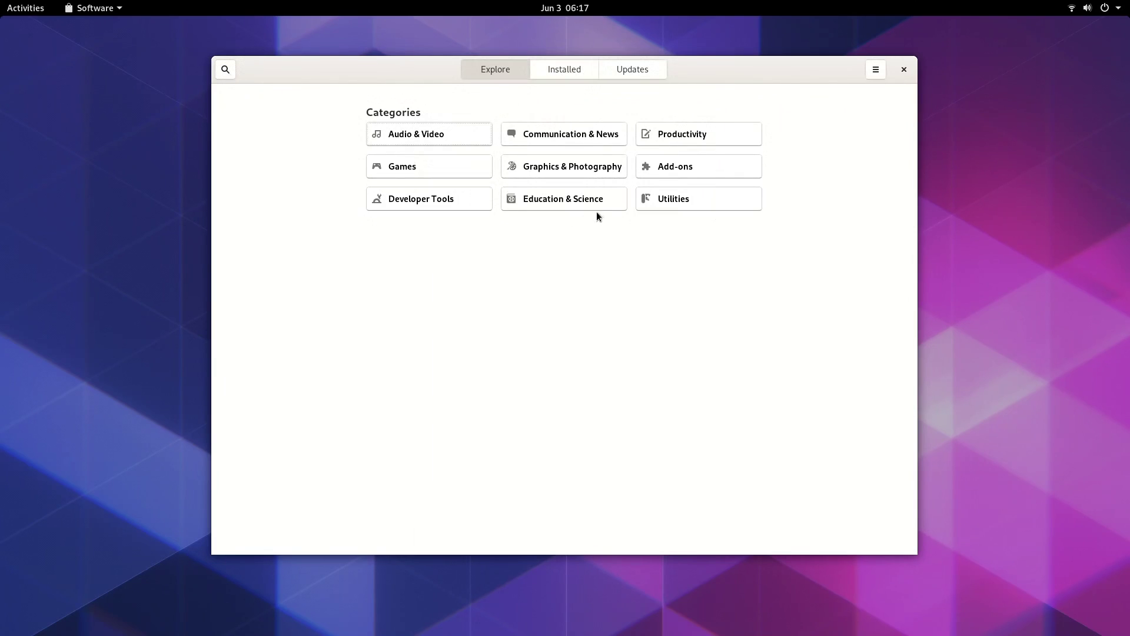
click(648, 199)
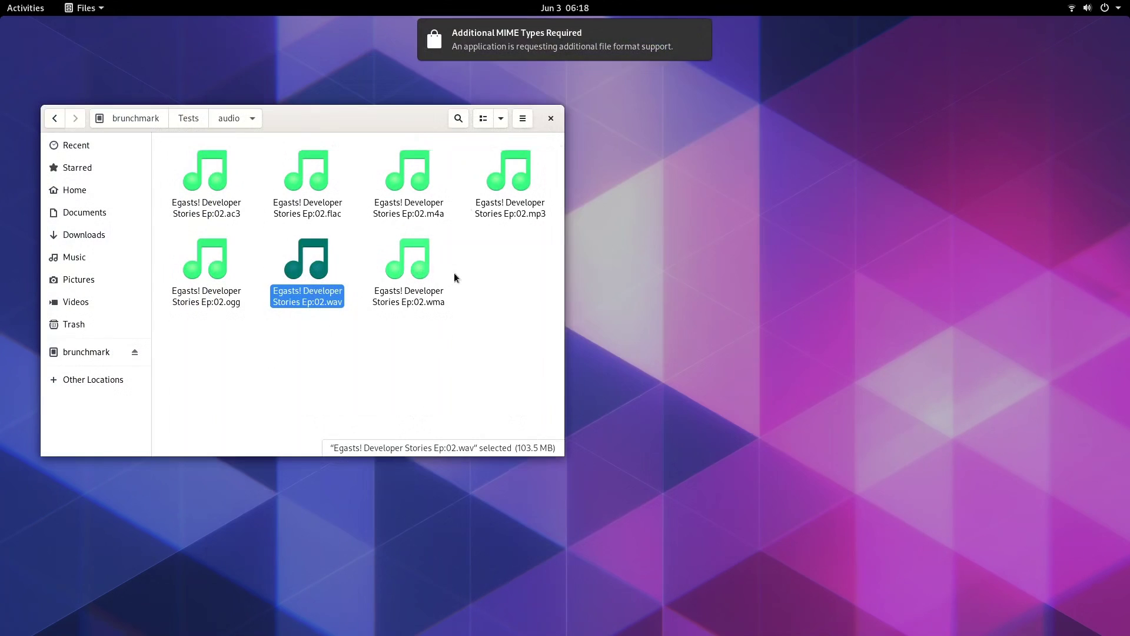
Step: Check Software's offers for the audio/x-wav file format, and open the Audio & Video category with the window moved off Files
mouse_move(518, 38)
click(553, 76)
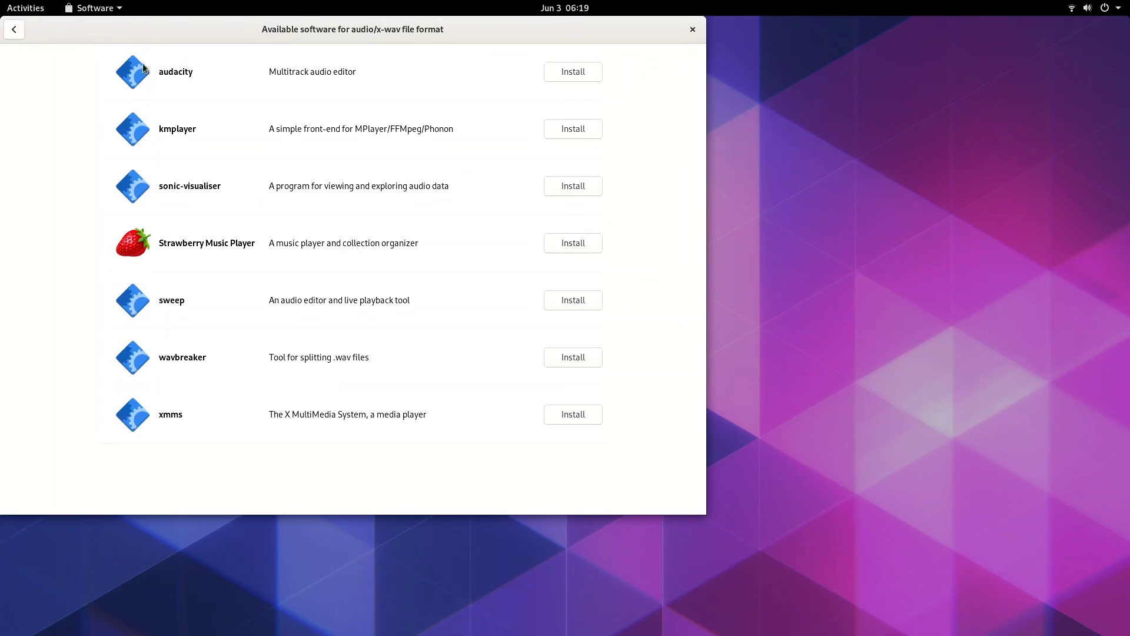
click(9, 27)
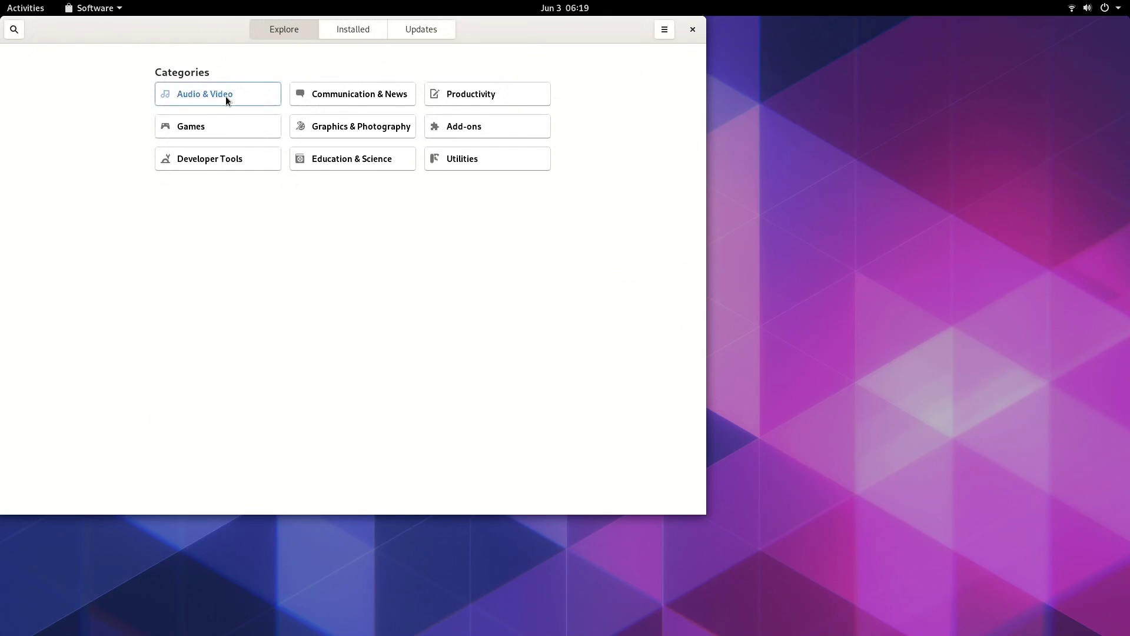
click(225, 97)
drag(257, 19, 548, 60)
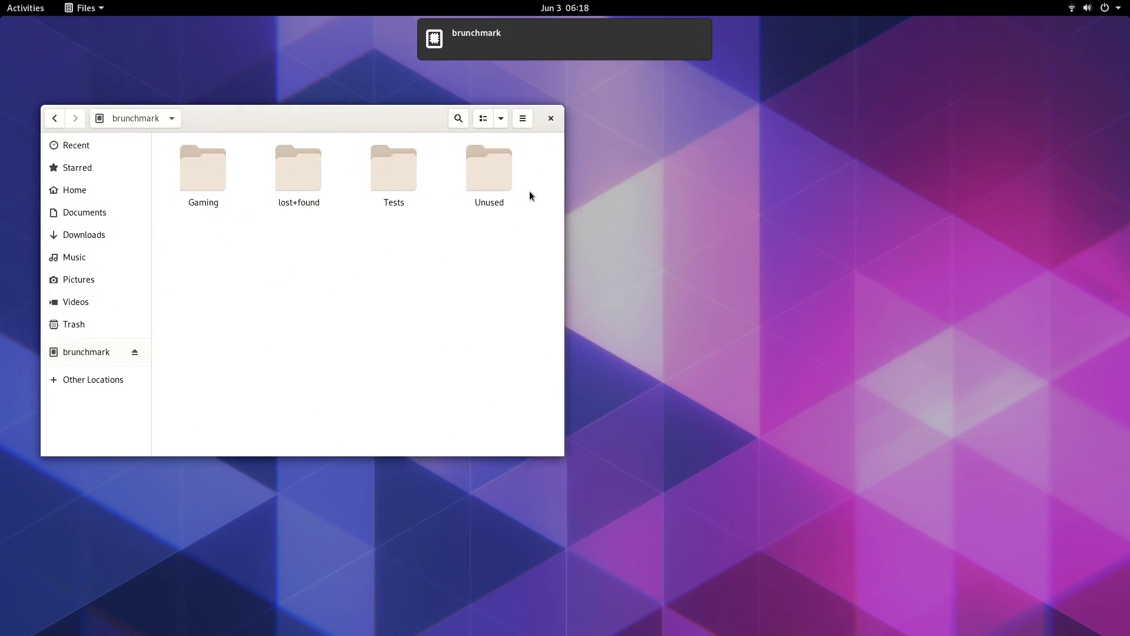
Step: Open the archive folder inside Tests on the brunchmark drive in Files and extract distro-delves-repo.7z
drag(542, 326, 189, 183)
double_click(403, 175)
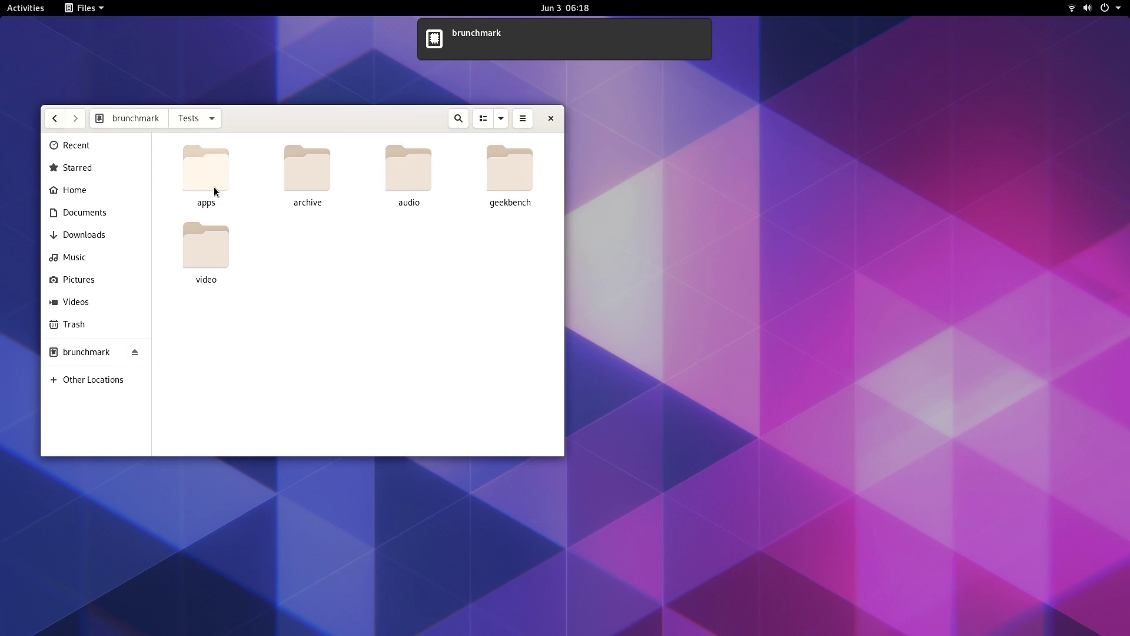
double_click(308, 171)
click(207, 174)
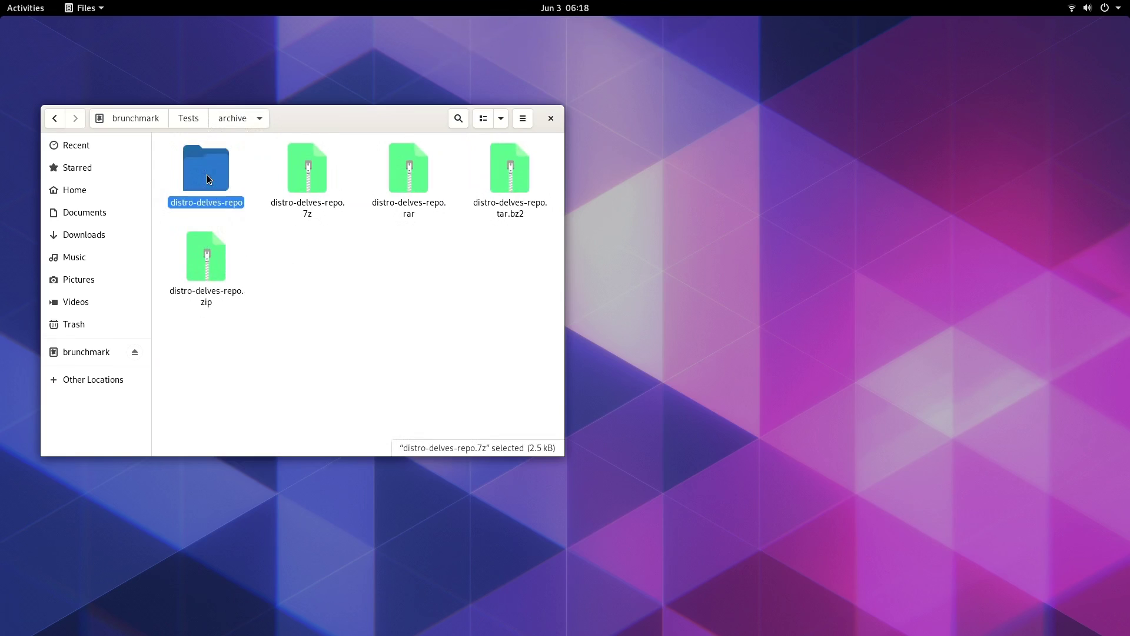
Step: Open distro-delves-repo.rar in Archive Manager and extract distro-delves-repo.tar.bz2 in the archive folder
double_click(387, 168)
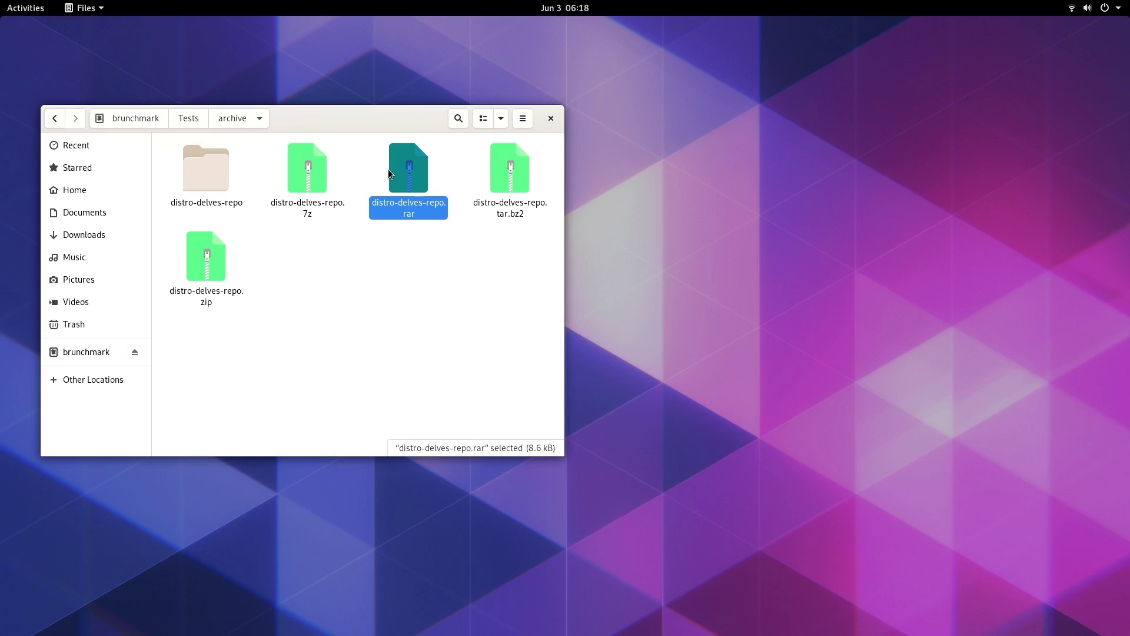
click(497, 174)
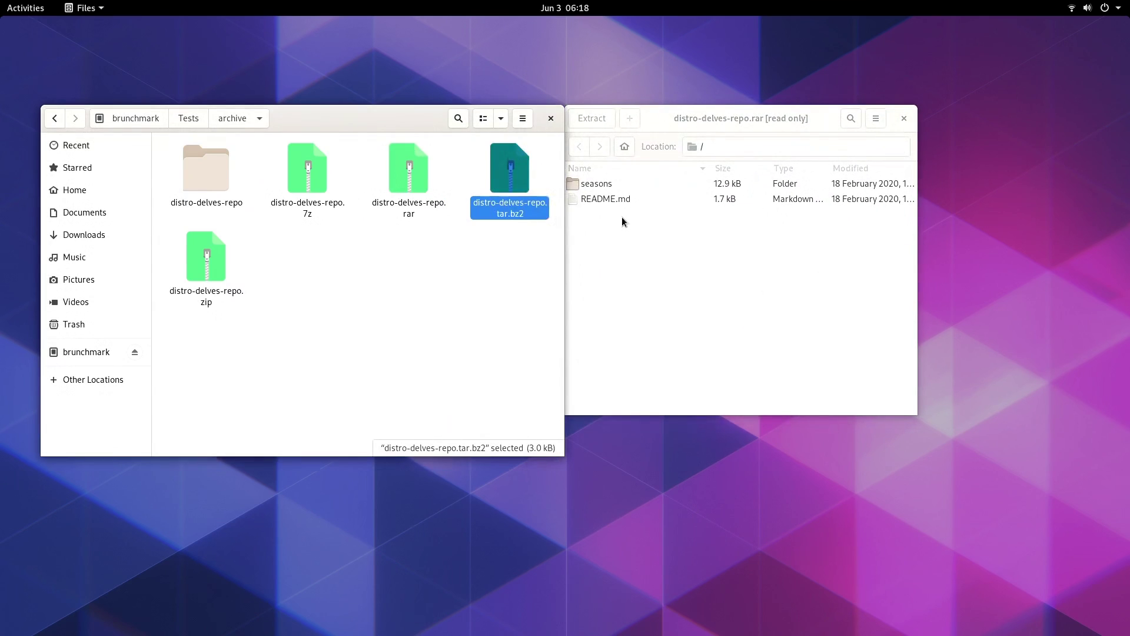
double_click(507, 171)
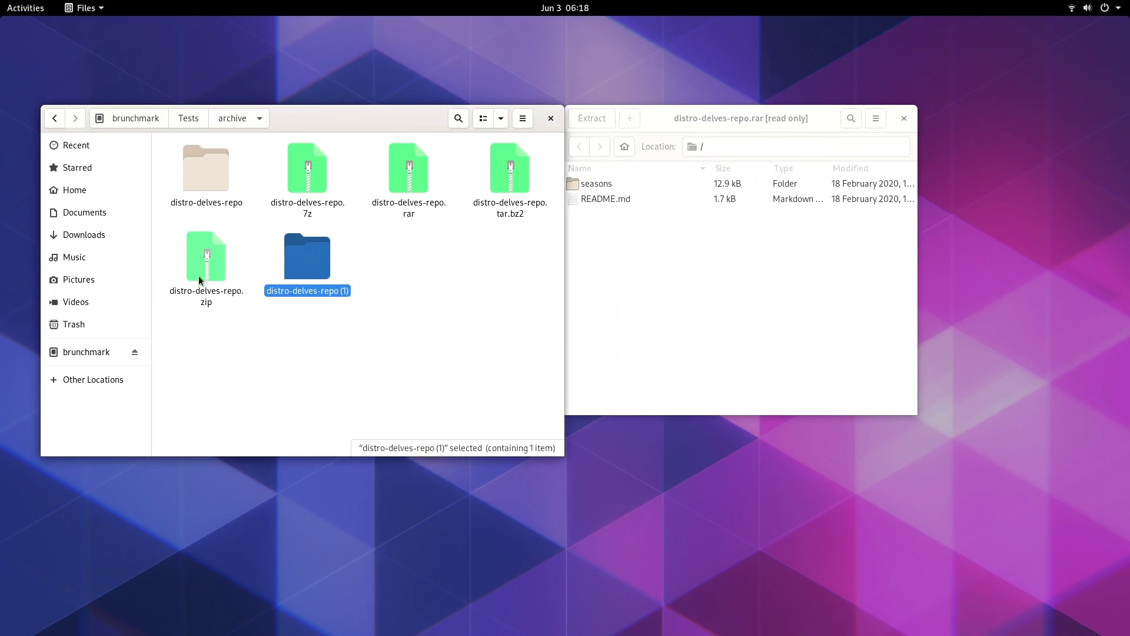
Step: Open distro-delves-repo.zip in Archive Manager and move its window away from the Files window
click(206, 262)
double_click(206, 267)
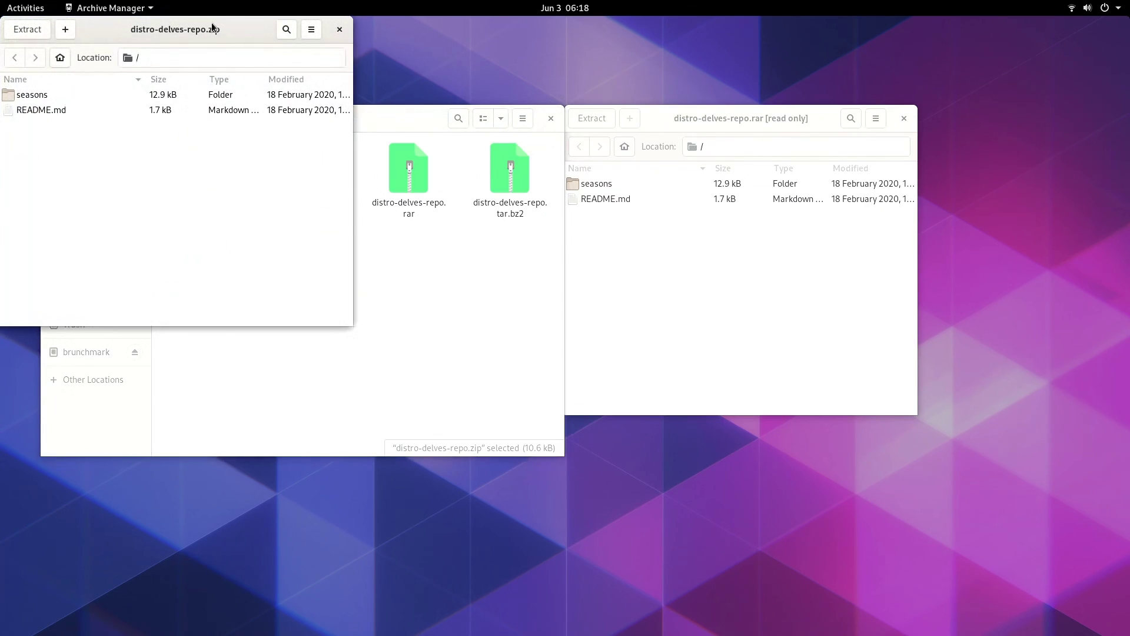
drag(211, 22, 880, 264)
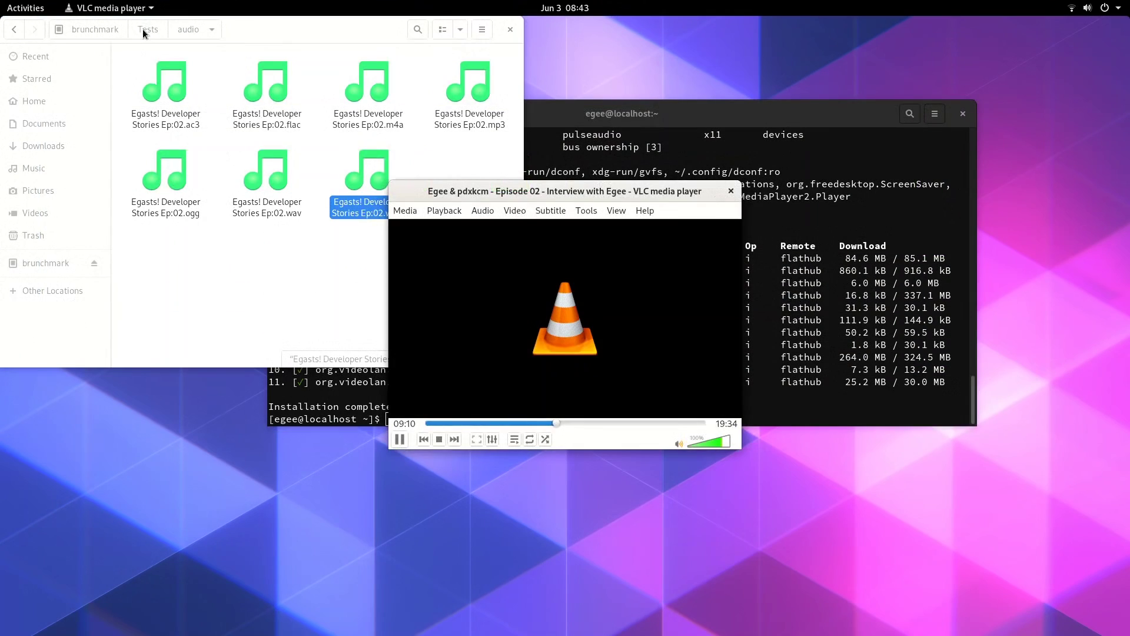
Step: Open the video folder inside Tests and play pdxretrogamingexpo-flash.flv in VLC media player
click(146, 30)
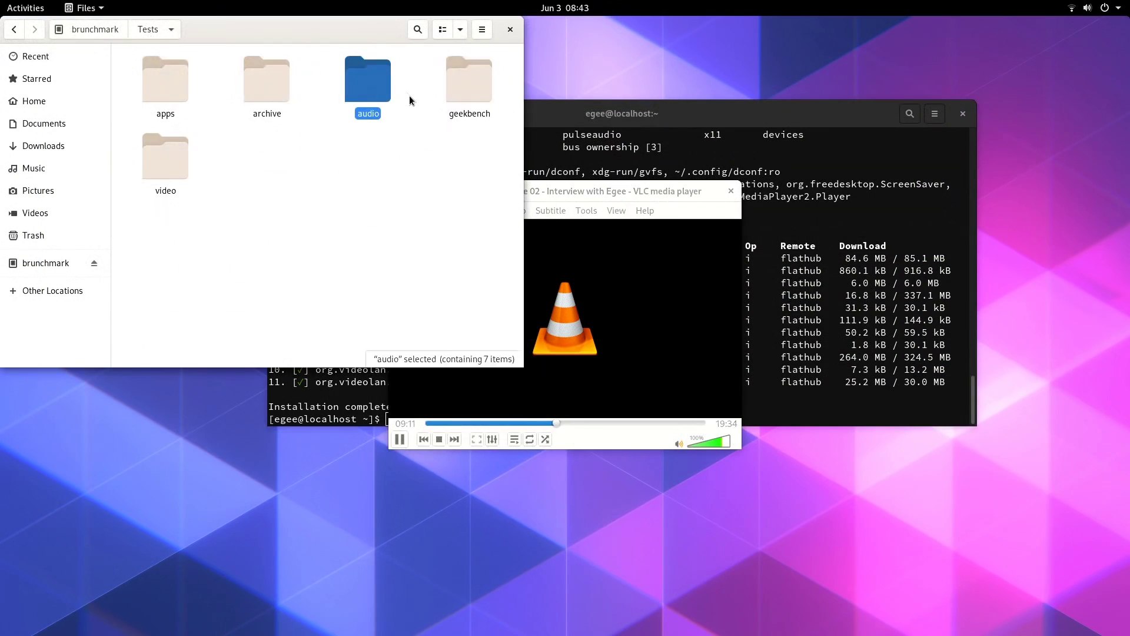
double_click(158, 161)
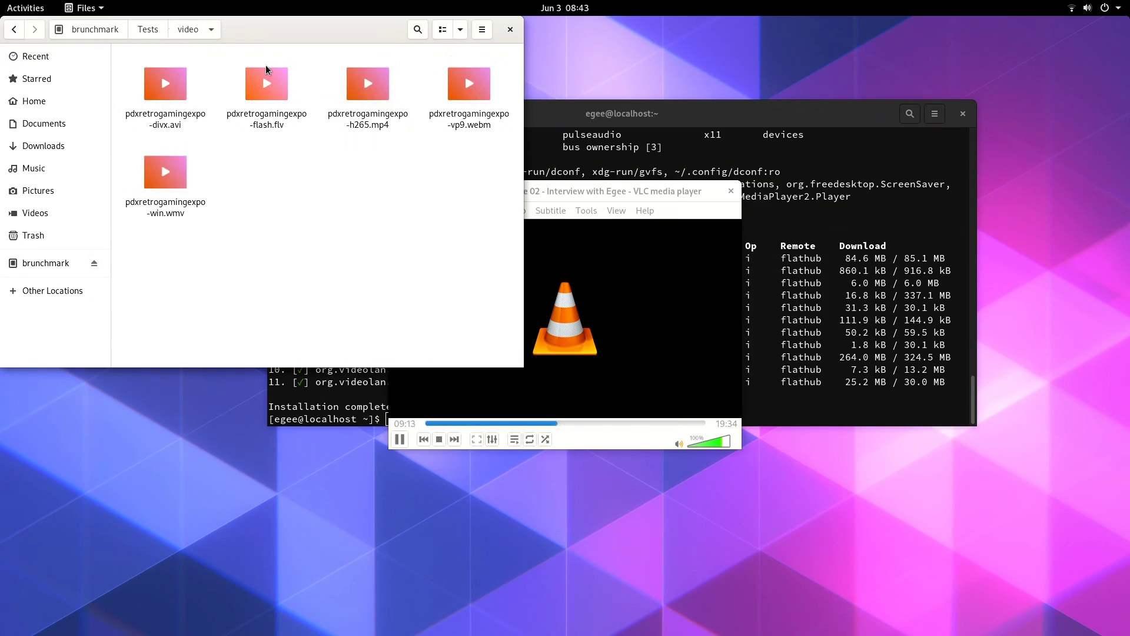
double_click(276, 97)
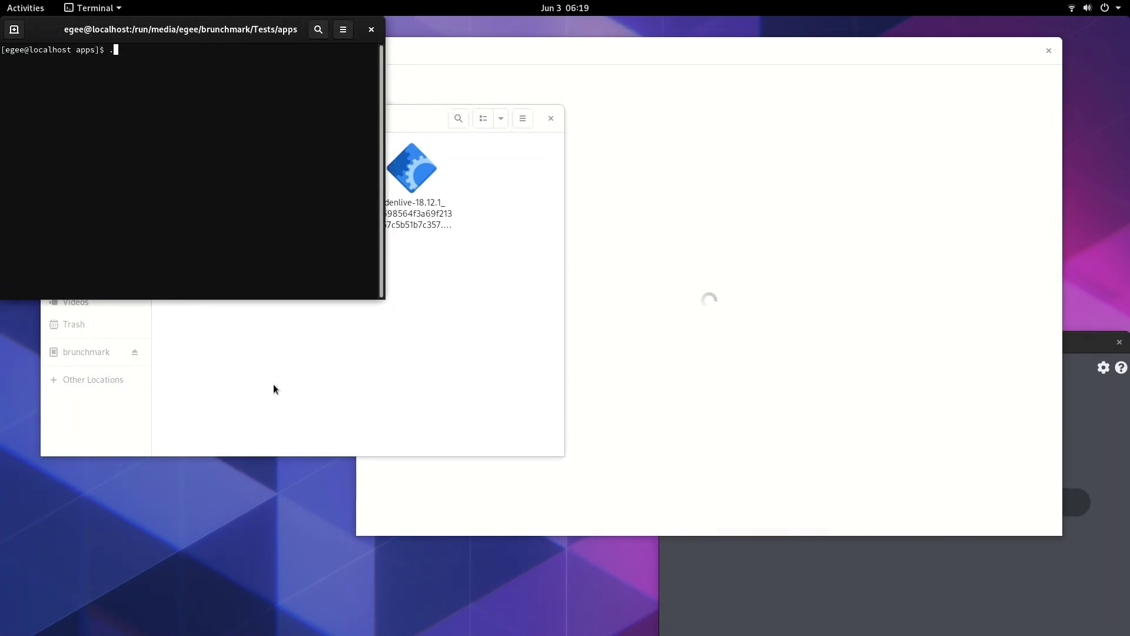
Step: Try to run the kdenlive-18.12.1 AppImage from the Tests apps folder in Terminal
text(g)
key(Tab)
key(Return)
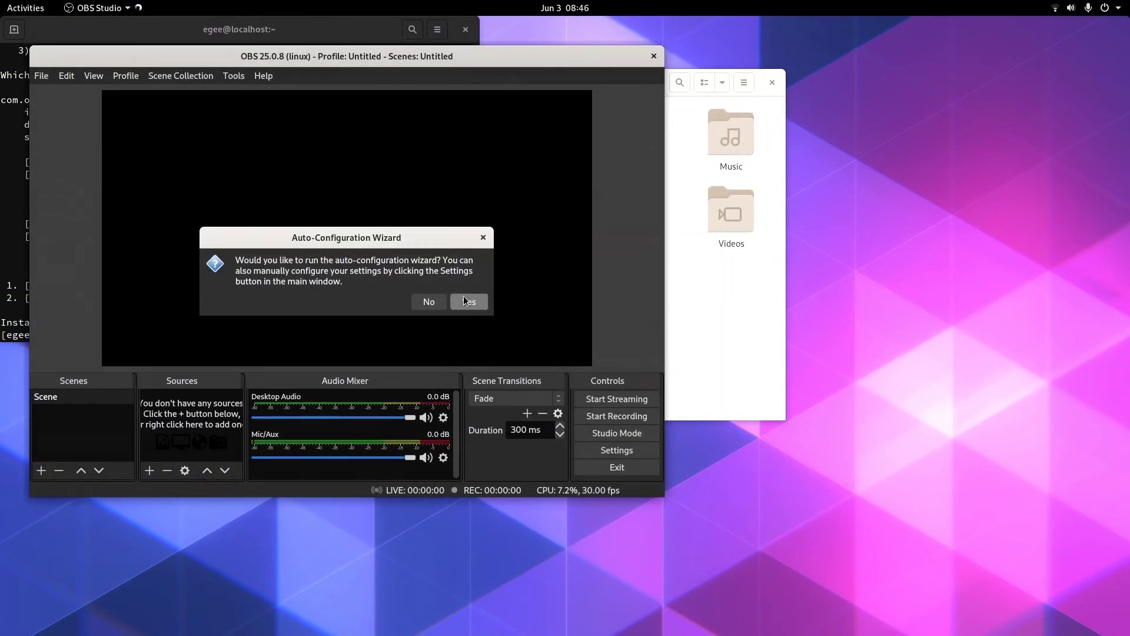
click(465, 296)
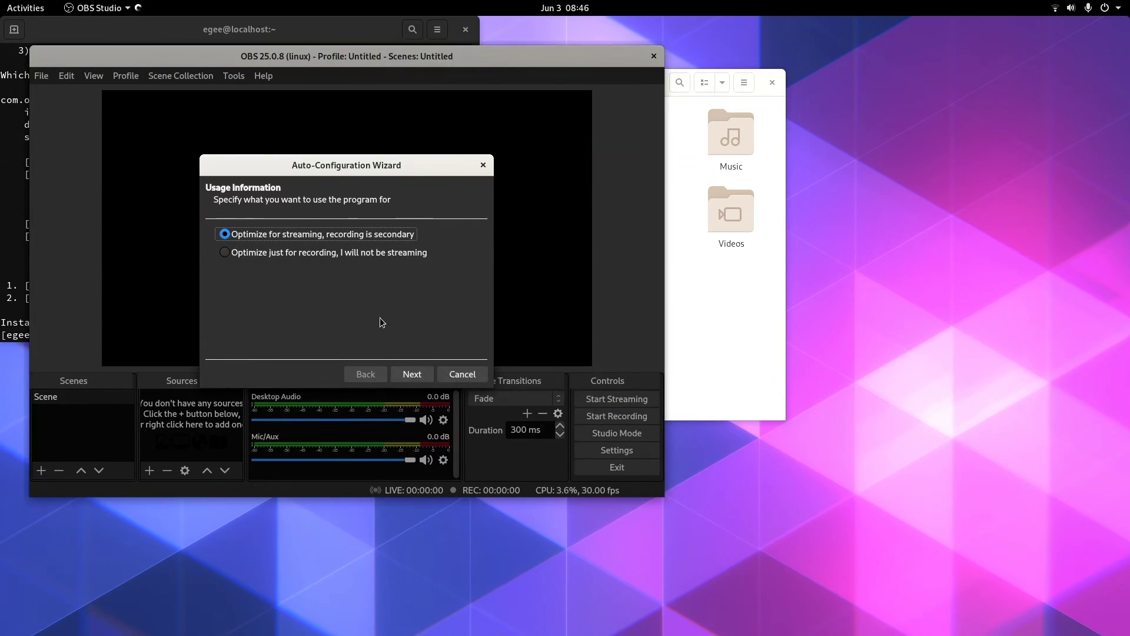
Step: Complete the OBS Studio Auto-Configuration Wizard optimized just for recording, with the current 1920x1080 canvas and 60 FPS preferred, and apply the settings
click(364, 253)
click(408, 375)
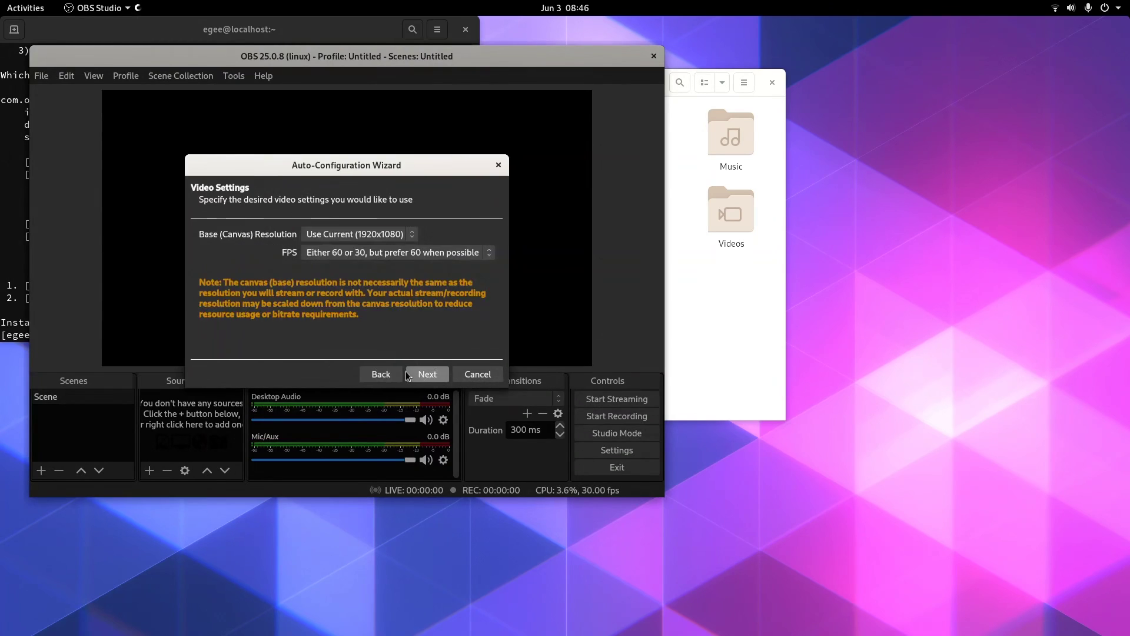
click(415, 378)
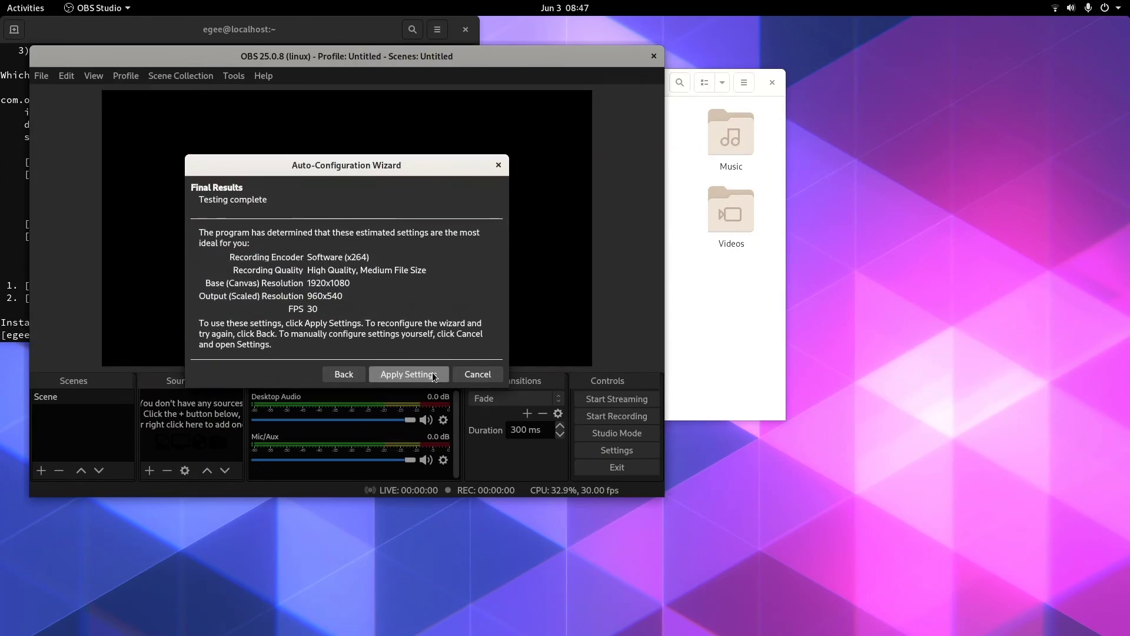
click(432, 375)
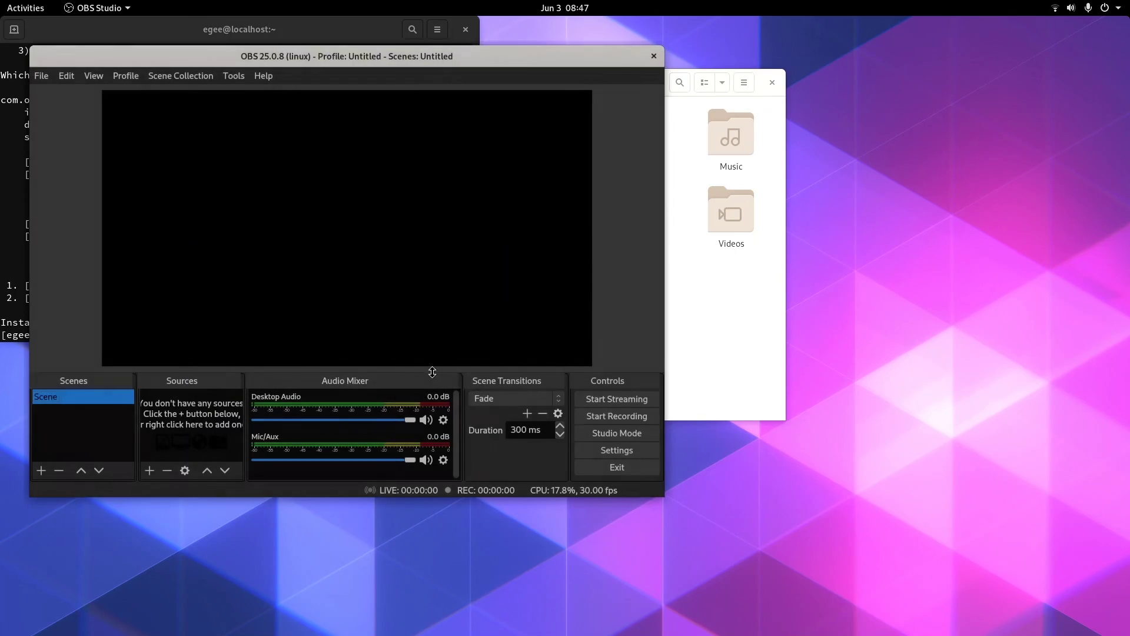
Step: Move the OBS Studio window aside, add a visible Screen Capture (XSHM) source to the scene, and exit OBS Studio
drag(433, 56, 643, 81)
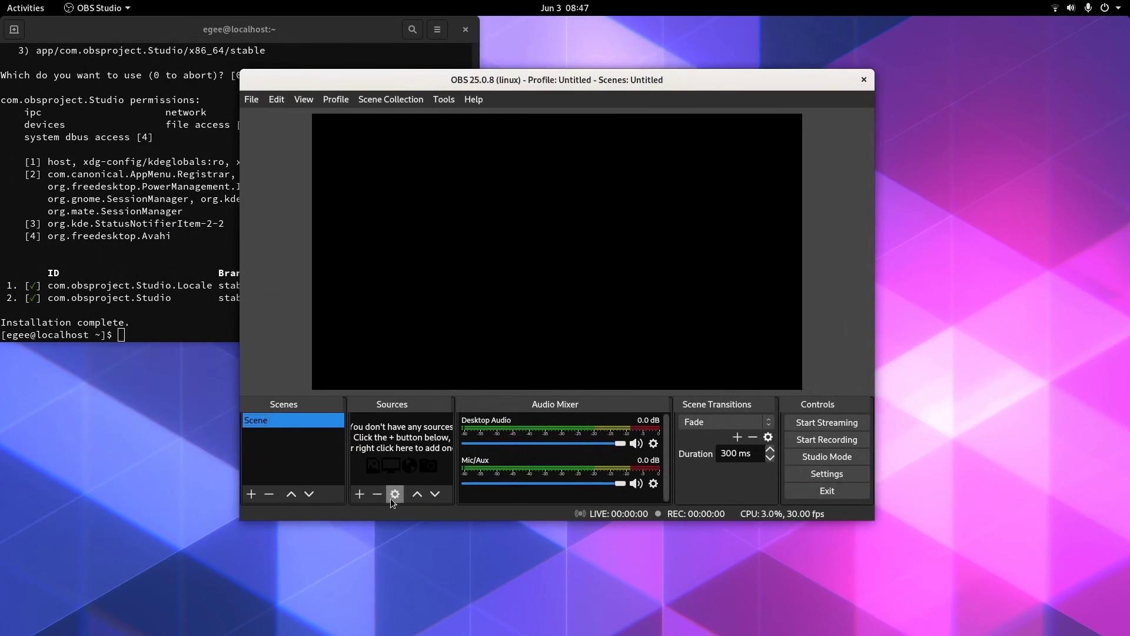
click(359, 494)
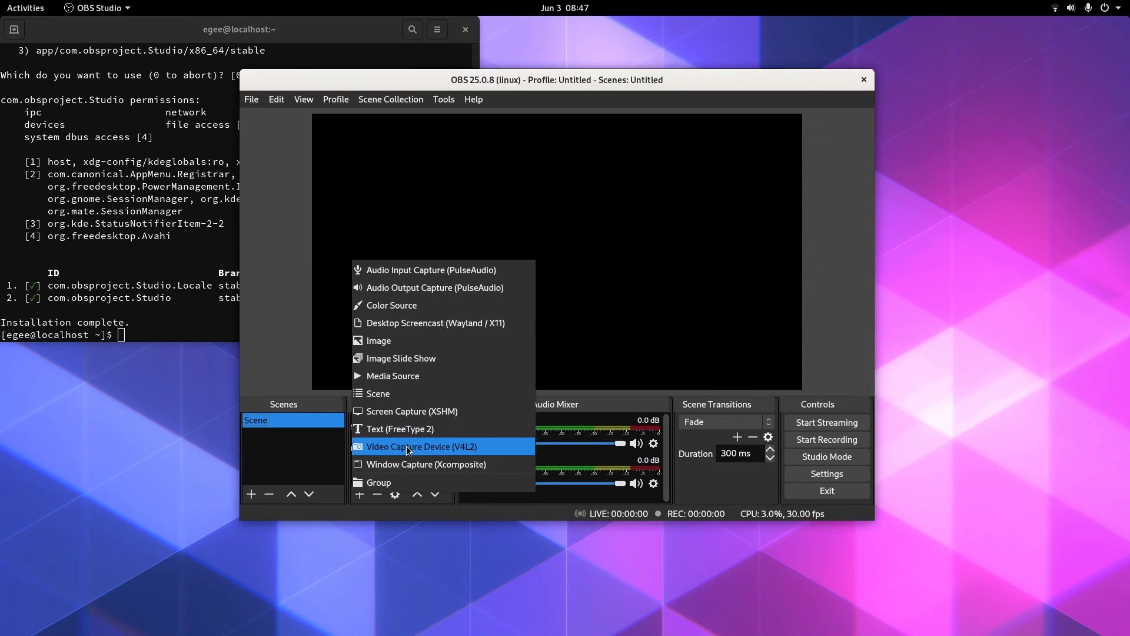
click(412, 411)
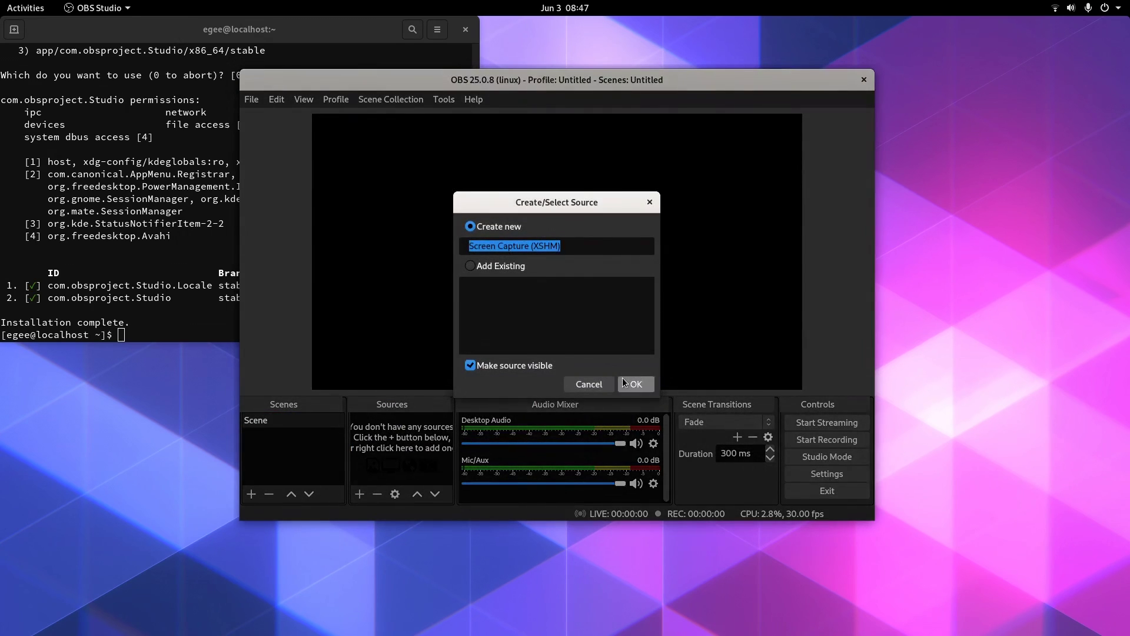
click(631, 383)
click(735, 438)
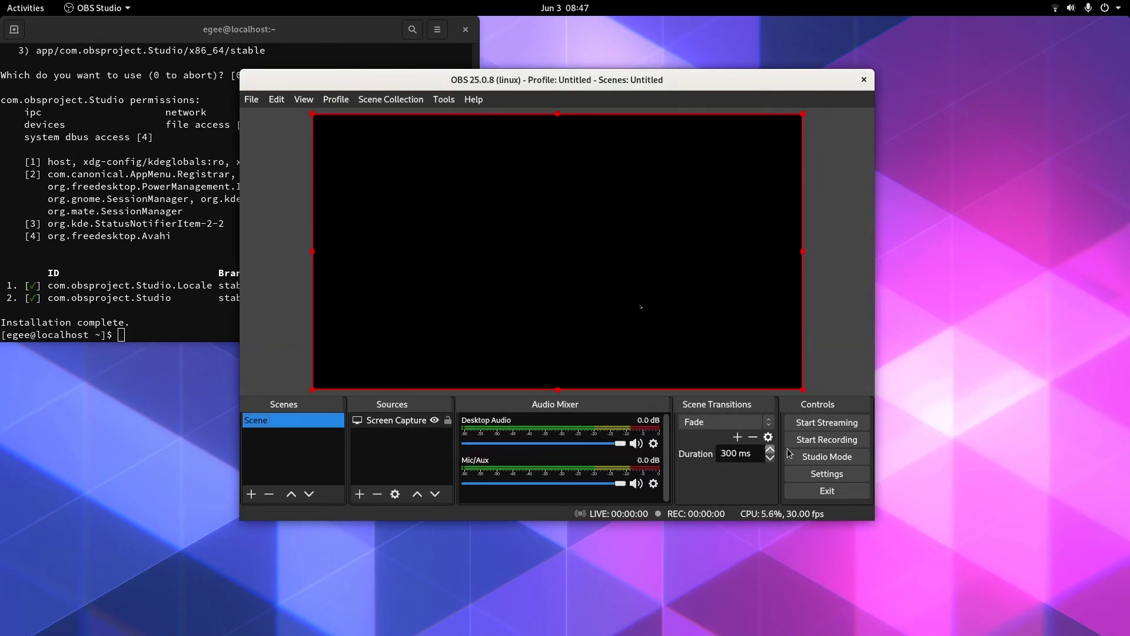
click(827, 490)
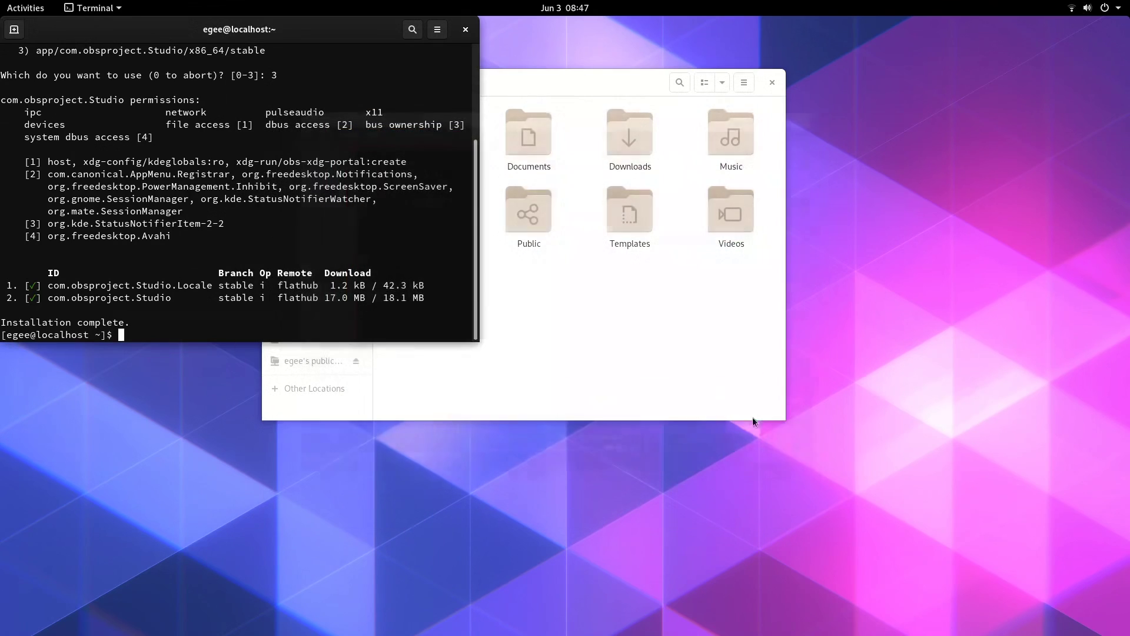
Step: Close Terminal, and turn on Sharing in Settings with Media Sharing enabled for the YEET-5G_Ext network
click(469, 31)
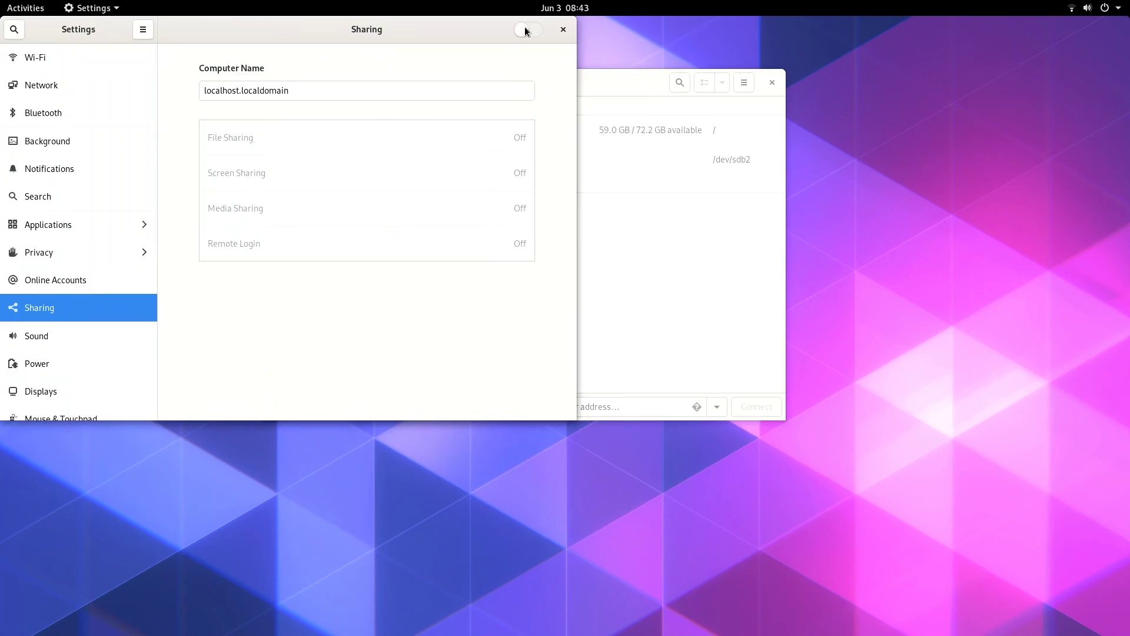
click(526, 30)
click(517, 210)
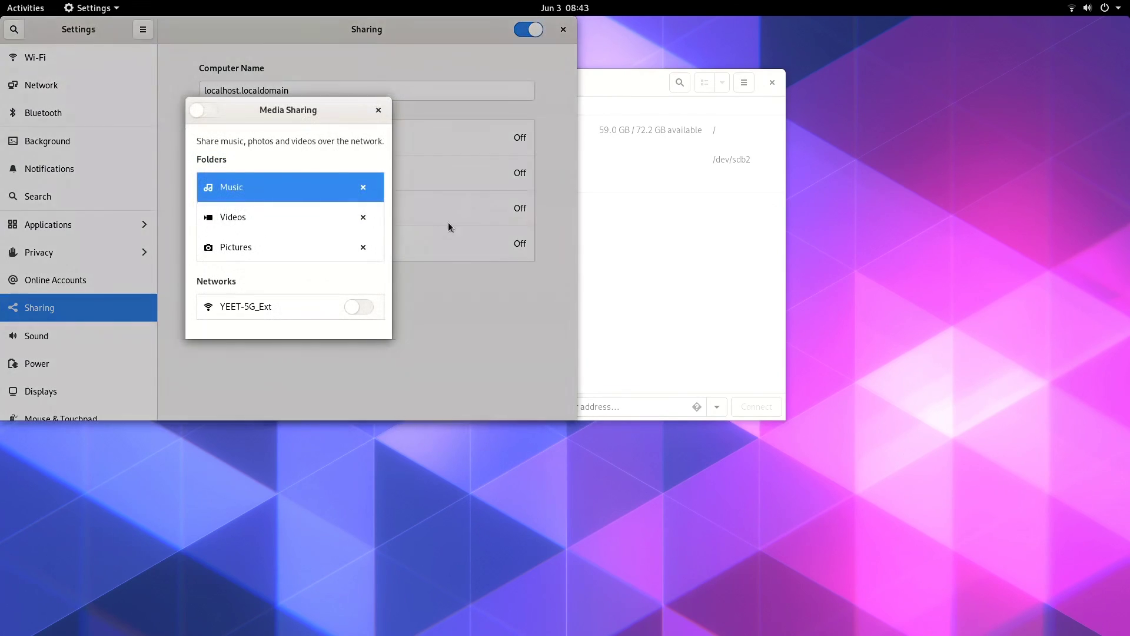
click(360, 307)
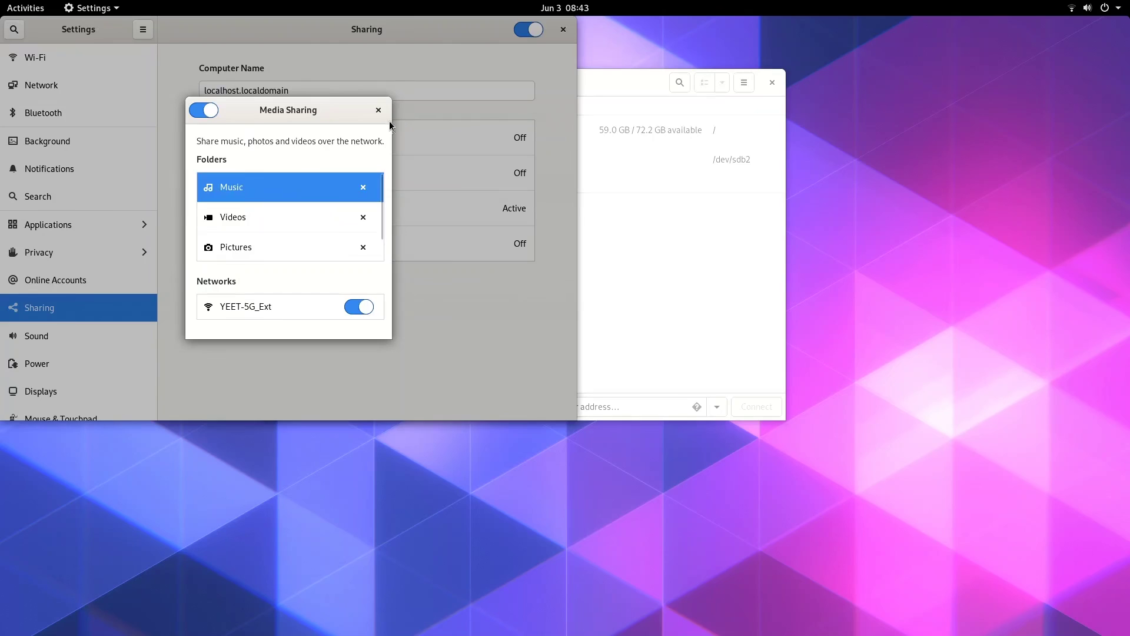
click(379, 110)
Step: Check the Screen Sharing options, and enable File Sharing for the YEET-5G_Ext network
click(475, 171)
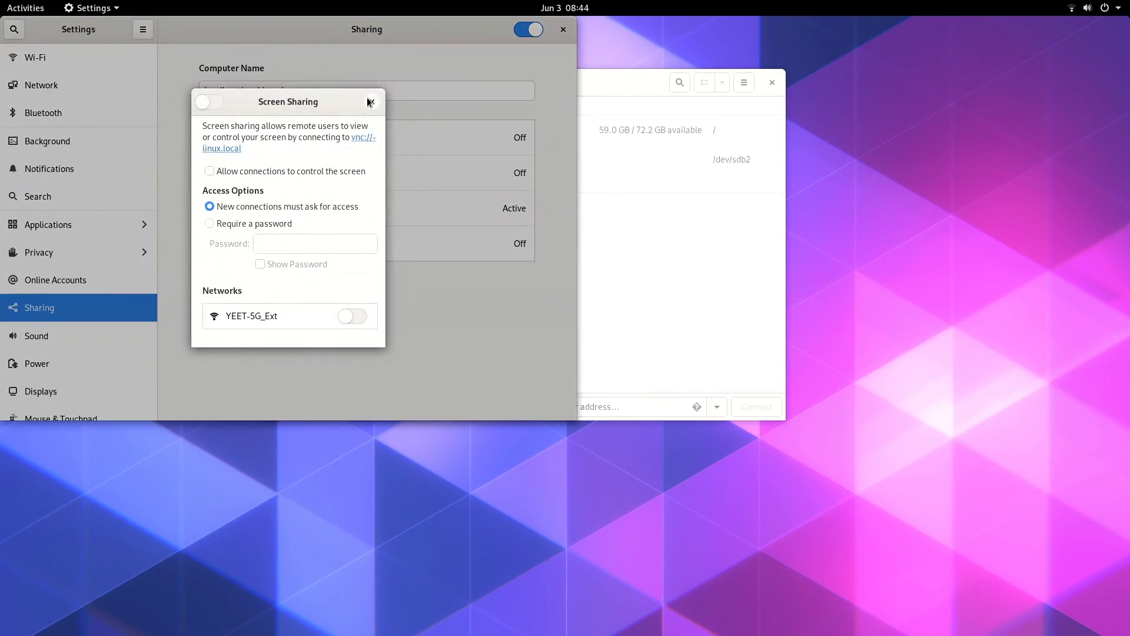
click(370, 102)
click(414, 147)
click(362, 287)
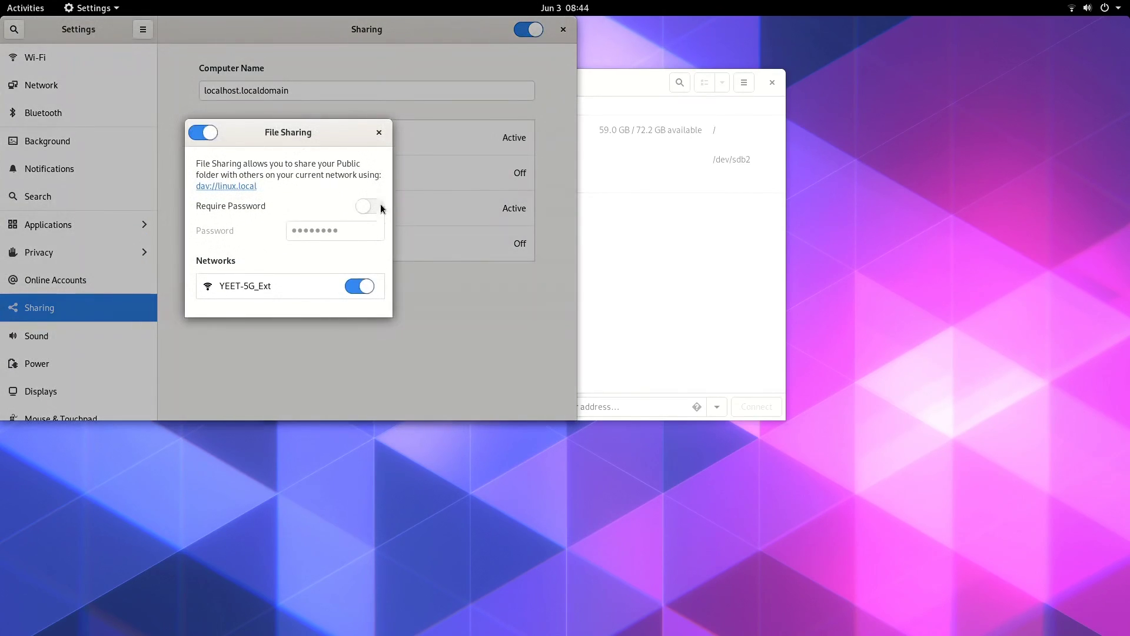
click(379, 132)
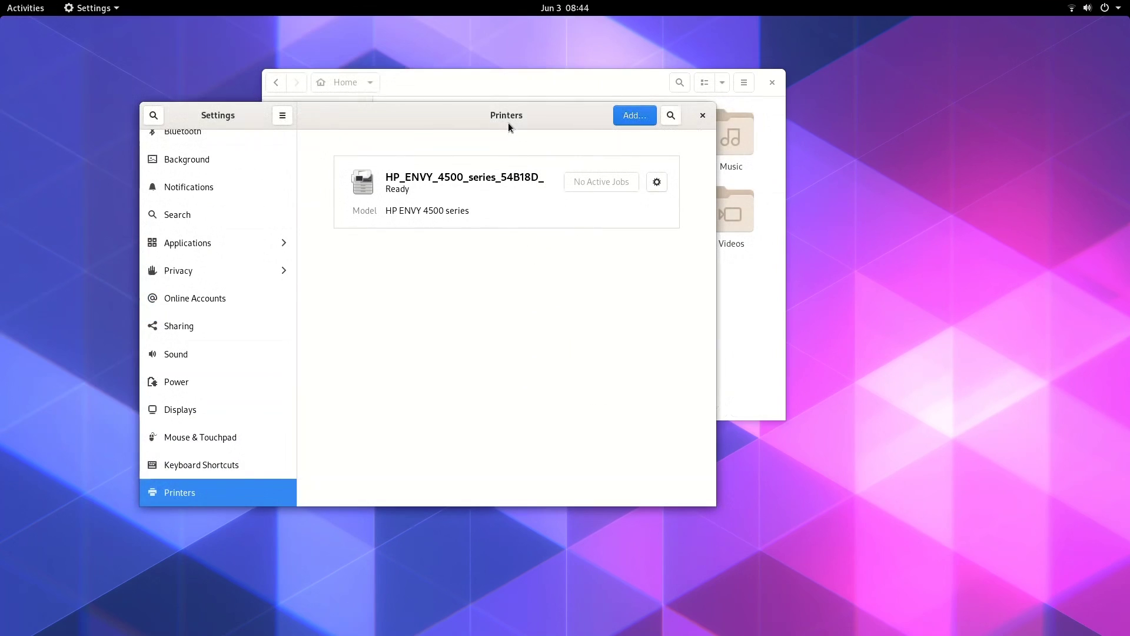
Step: Search the activities overview for "blu" and open the best match
key(super)
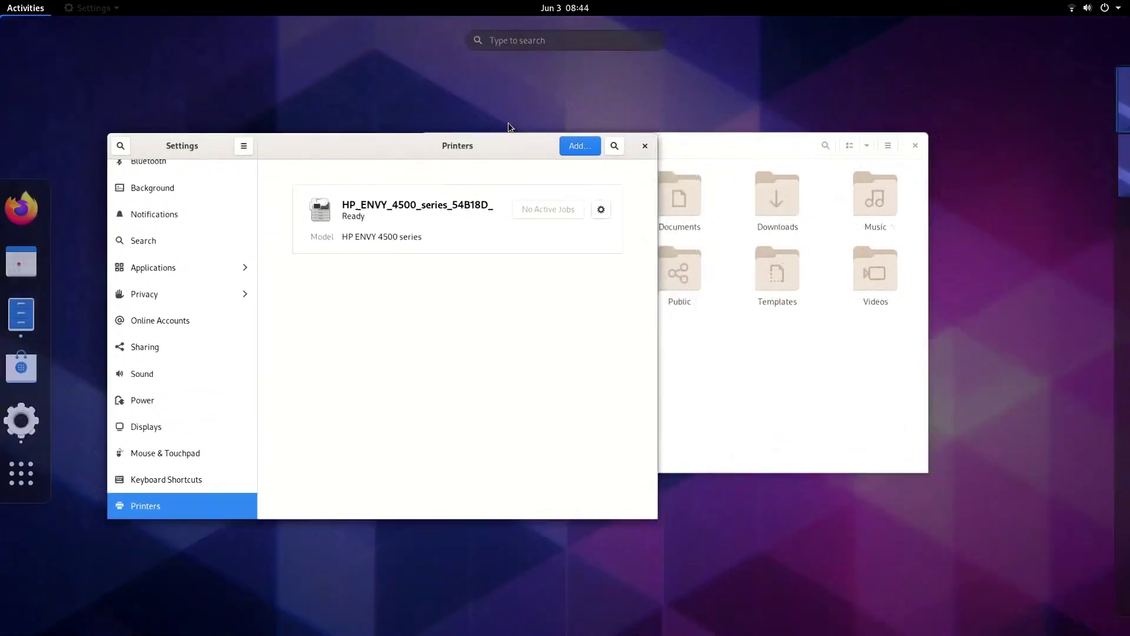
text(blu)
key(Return)
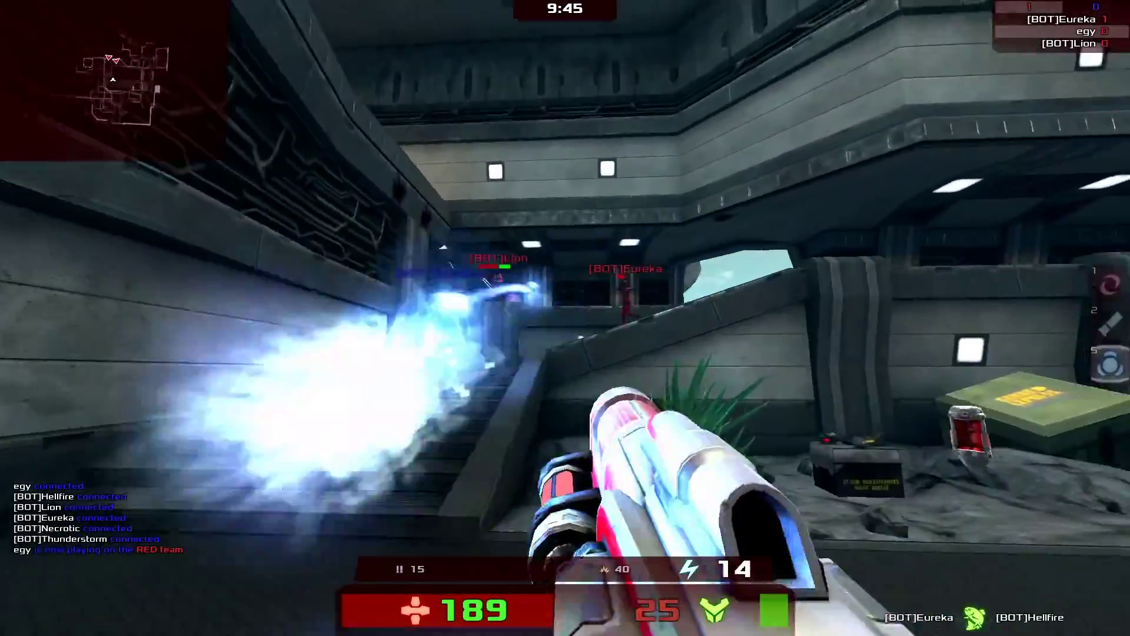
click(565, 318)
click(565, 318)
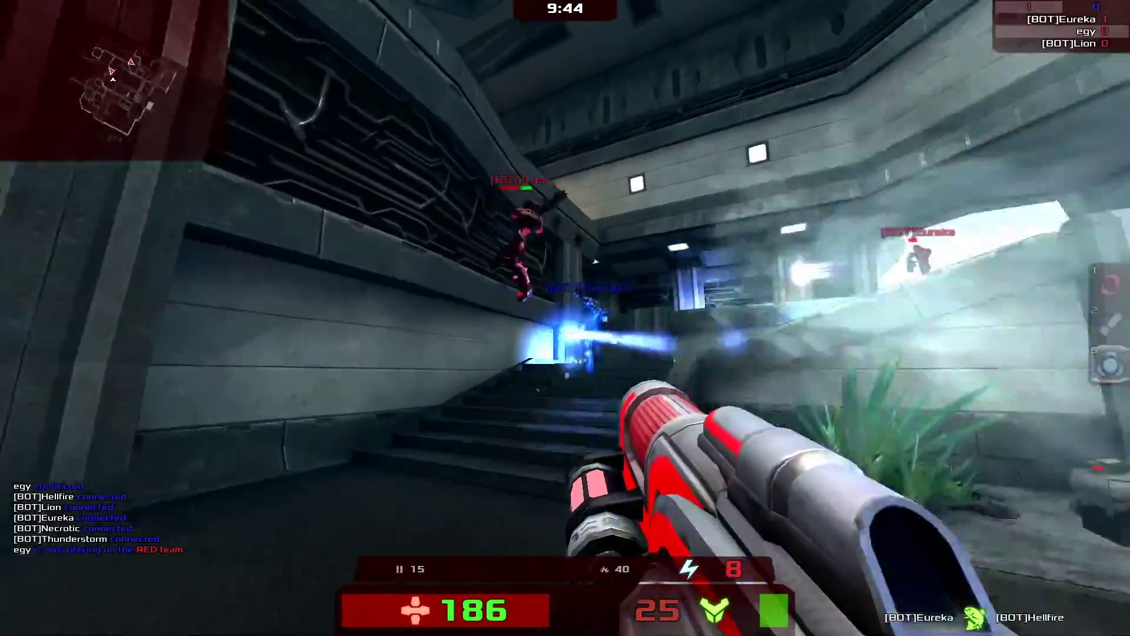
click(566, 318)
key(a)
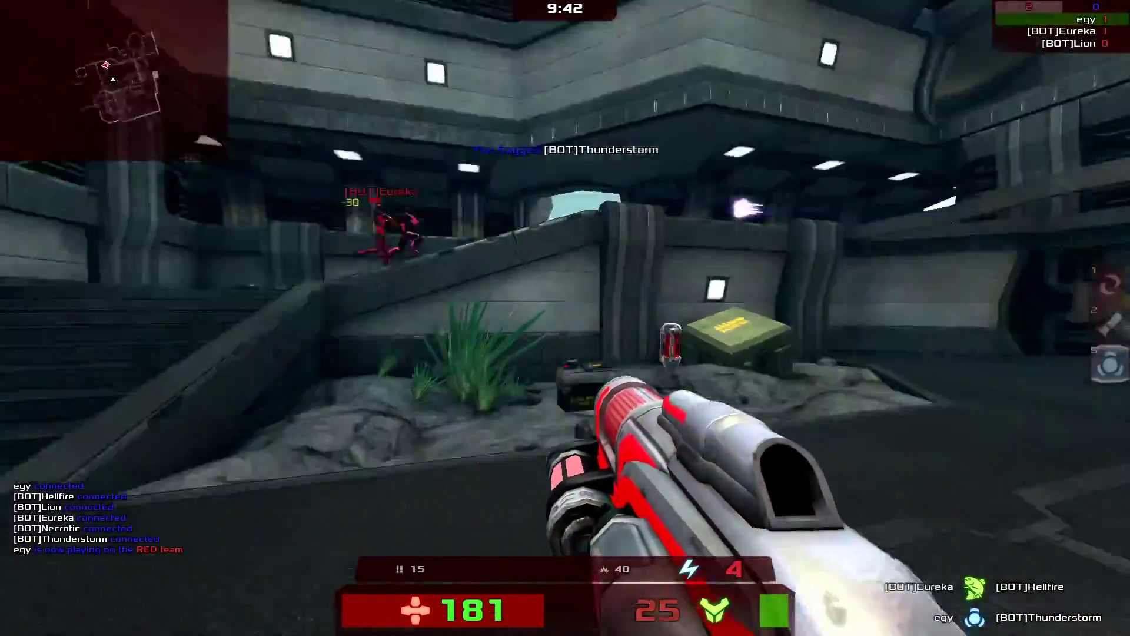
key(w)
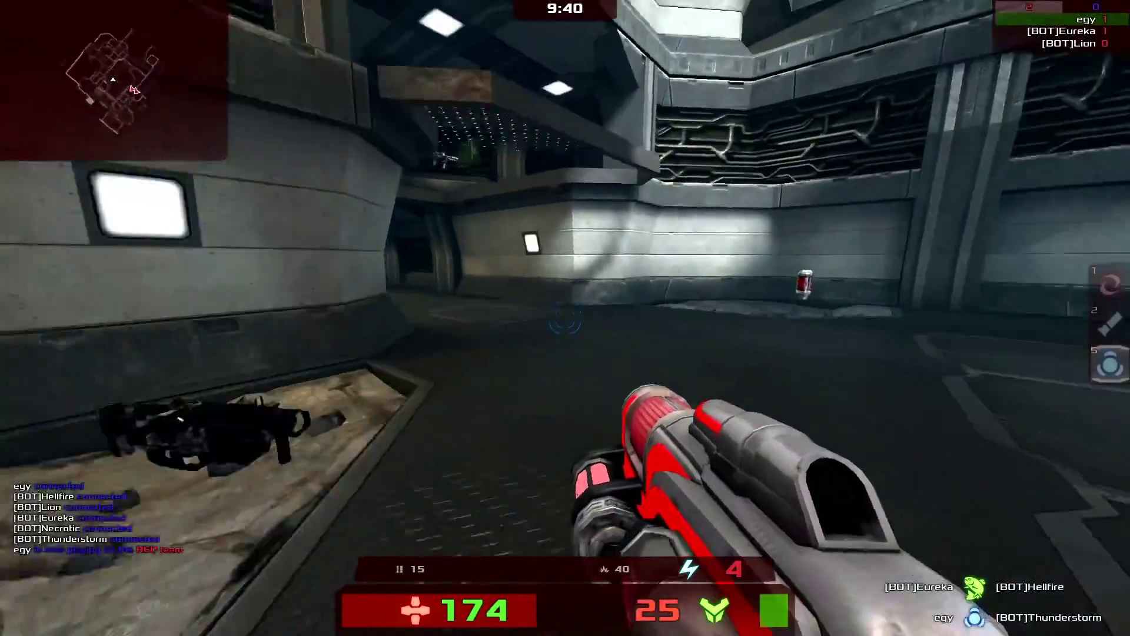
key(w)
mouse_move(565, 318)
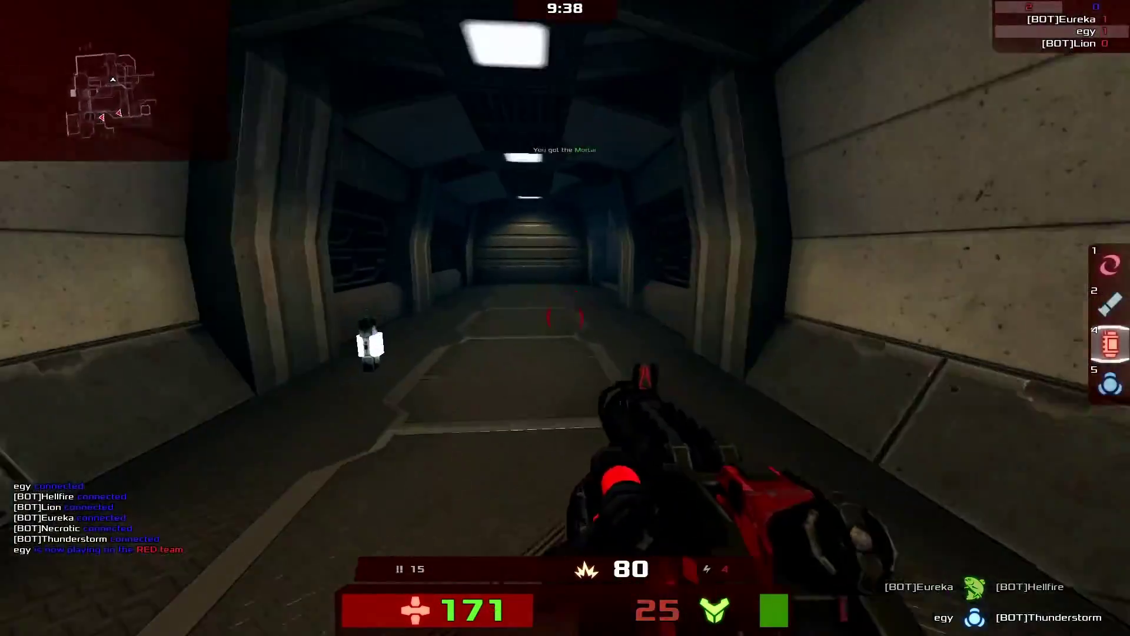
key(w)
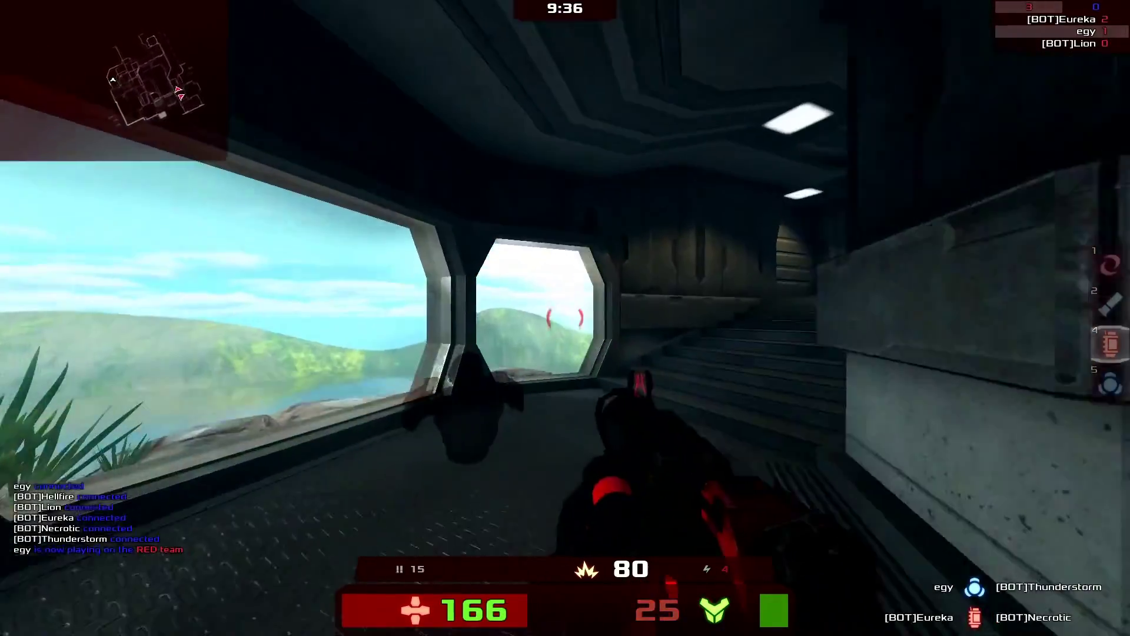
key(w)
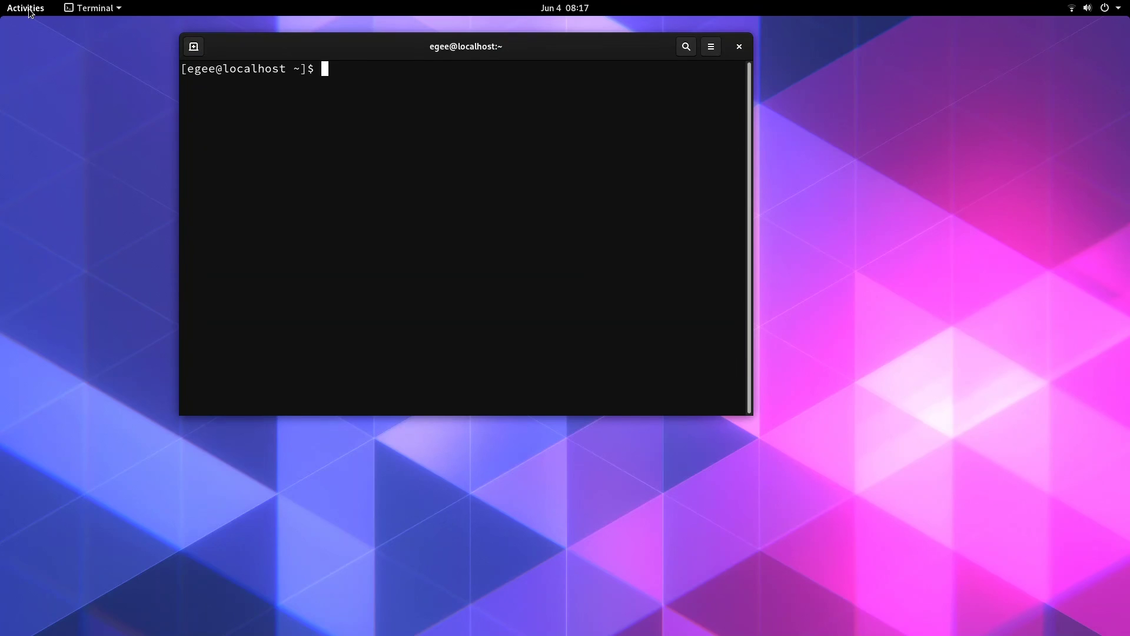
Step: Install htop in Terminal with rpm-ostree install htop, and widen the terminal window on both sides
text(rpm-ostree install htop)
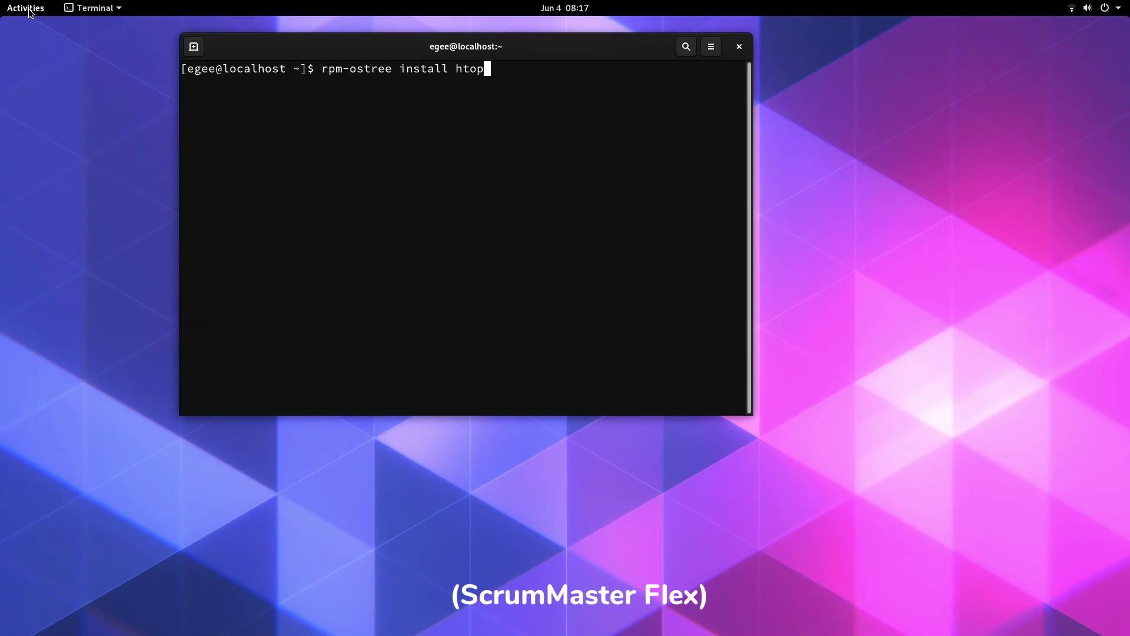
key(Return)
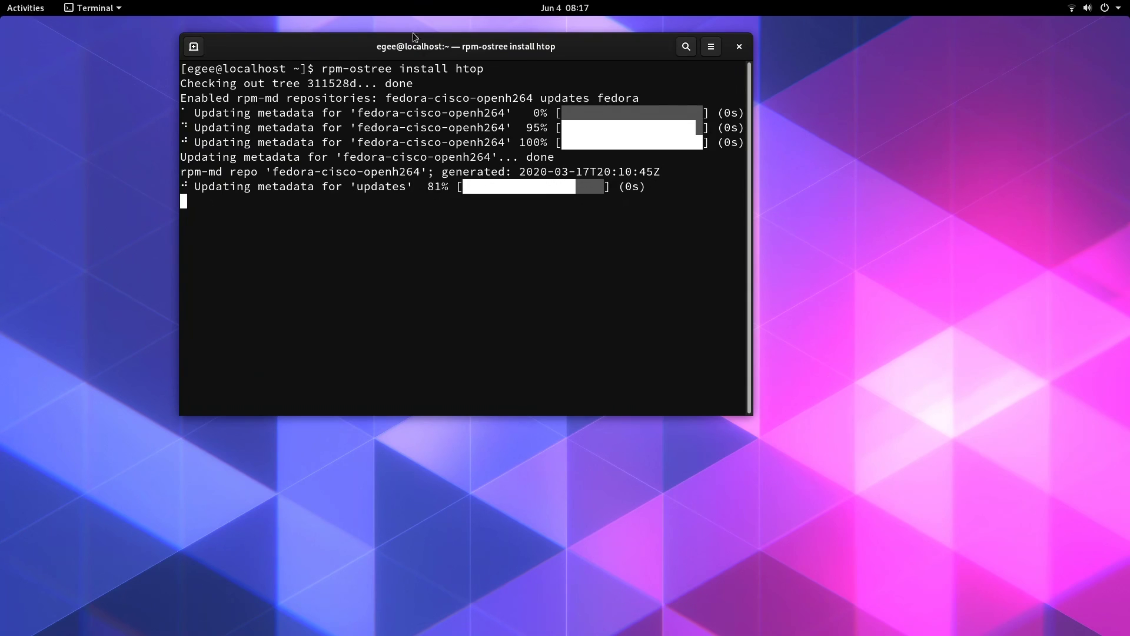
drag(753, 136, 1095, 163)
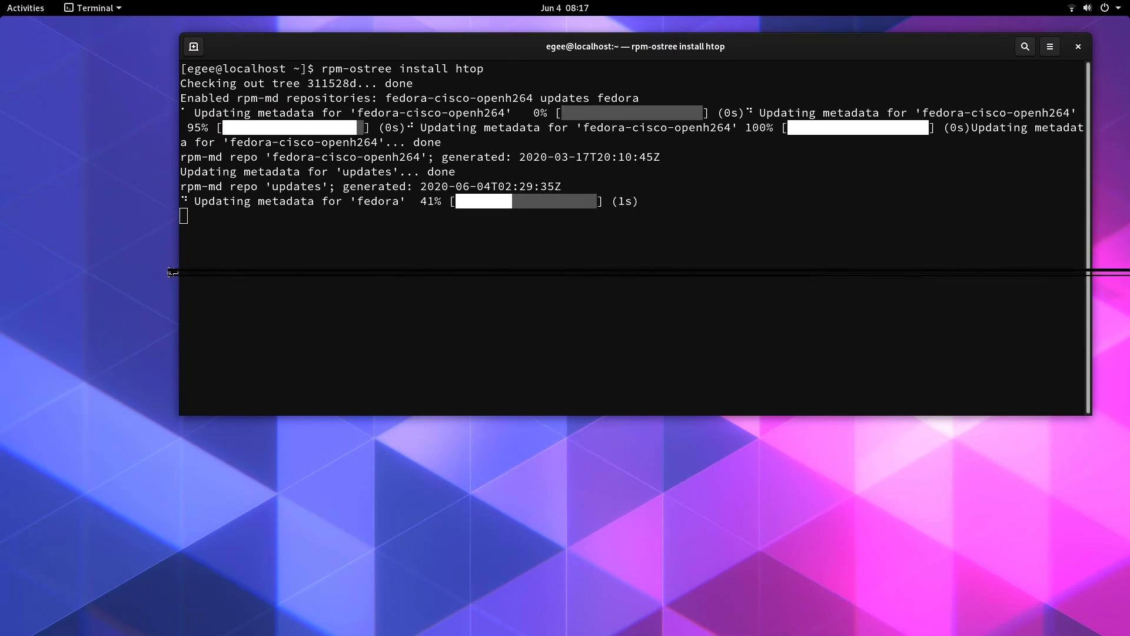
drag(173, 273, 18, 257)
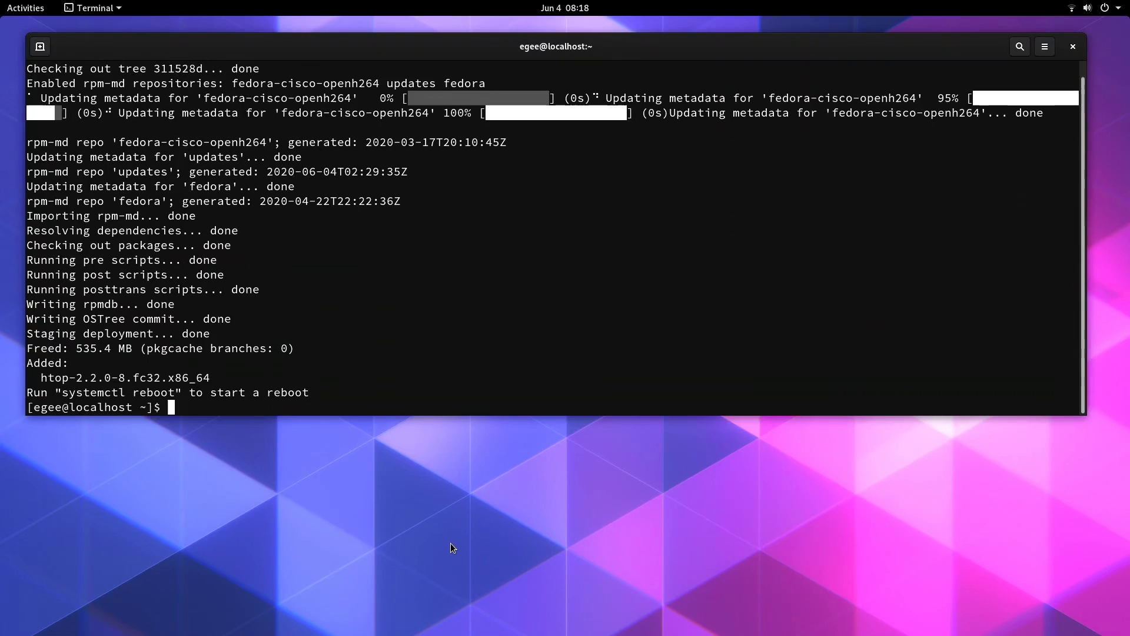
Step: Highlight the line about rebooting, and install neofetch with time rpm-ostree install neofetch to time the installation
drag(313, 392, 26, 393)
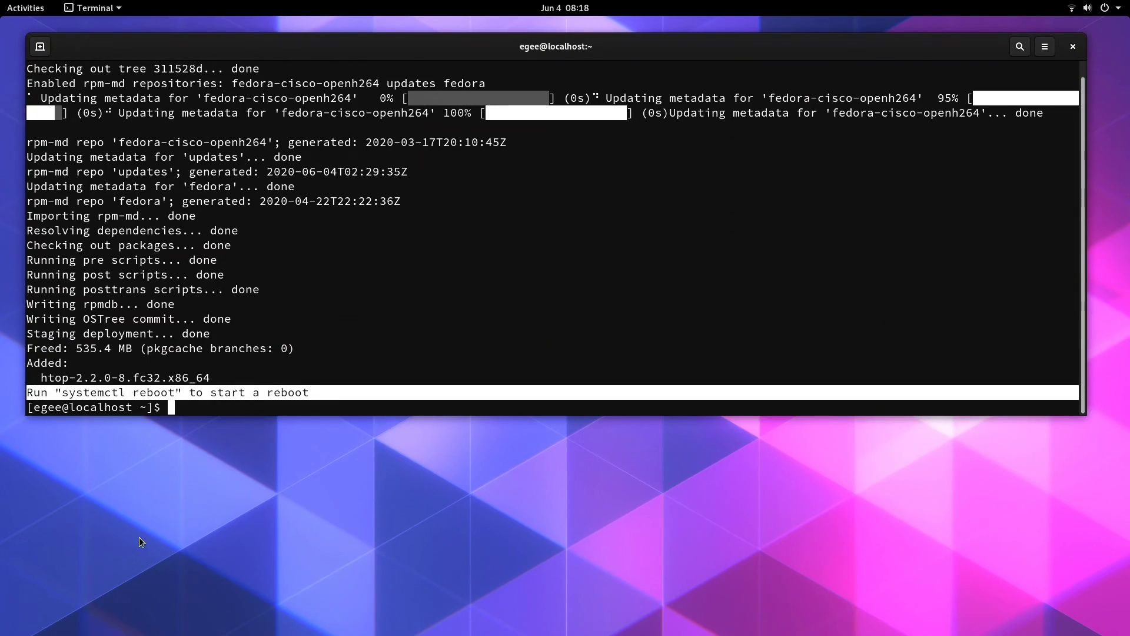
click(339, 344)
text(nep)
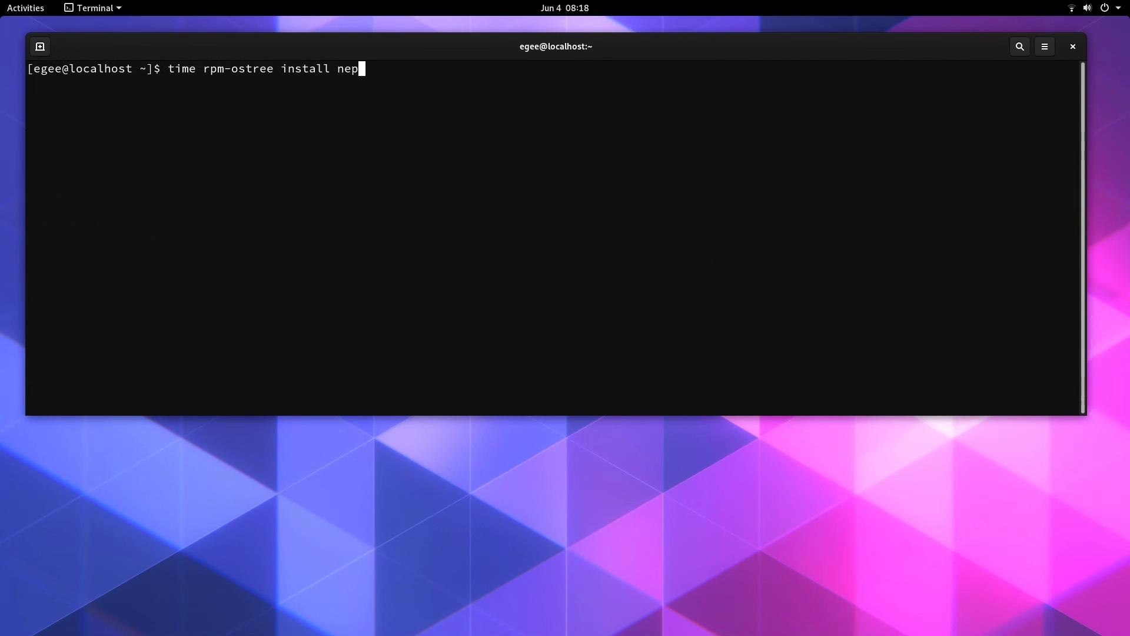
key(BackSpace)
text(ofetch)
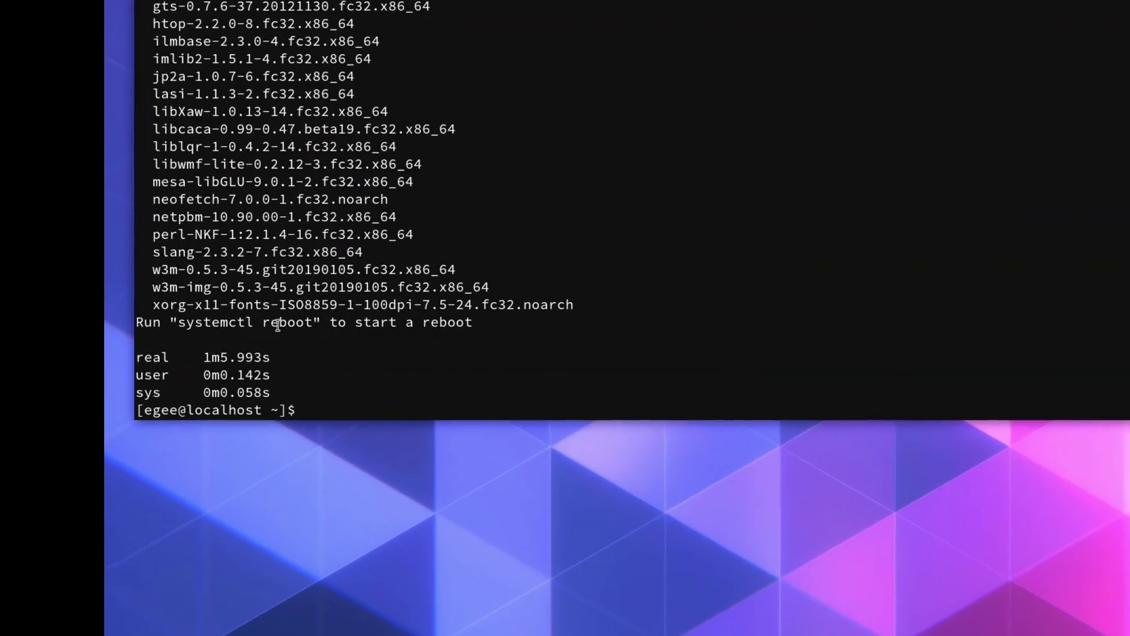
drag(400, 353, 244, 352)
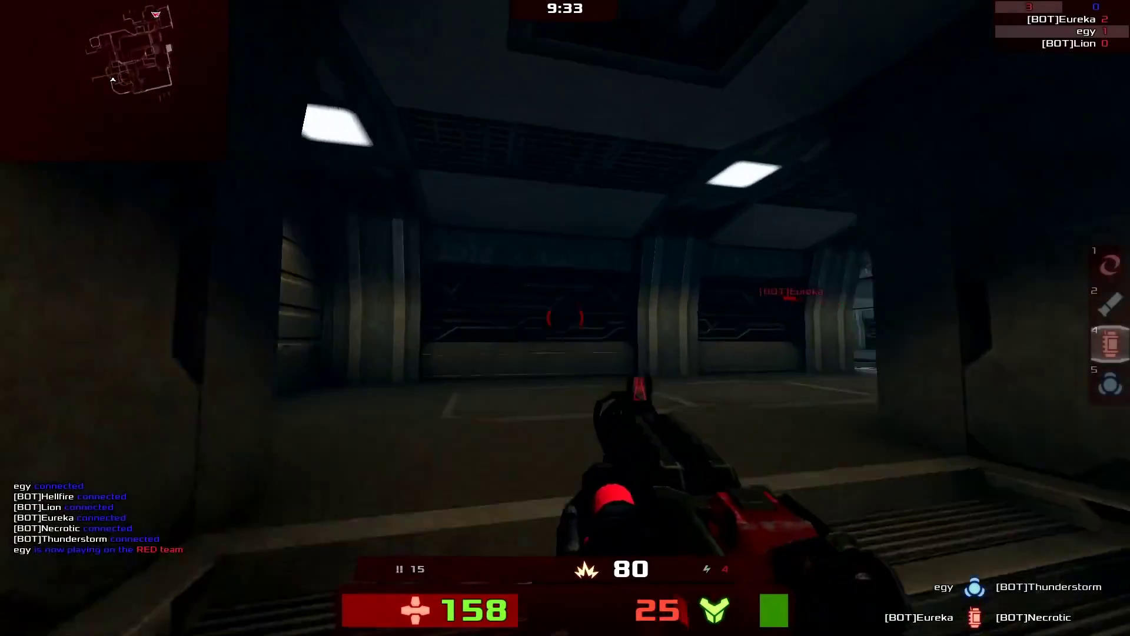
key(w)
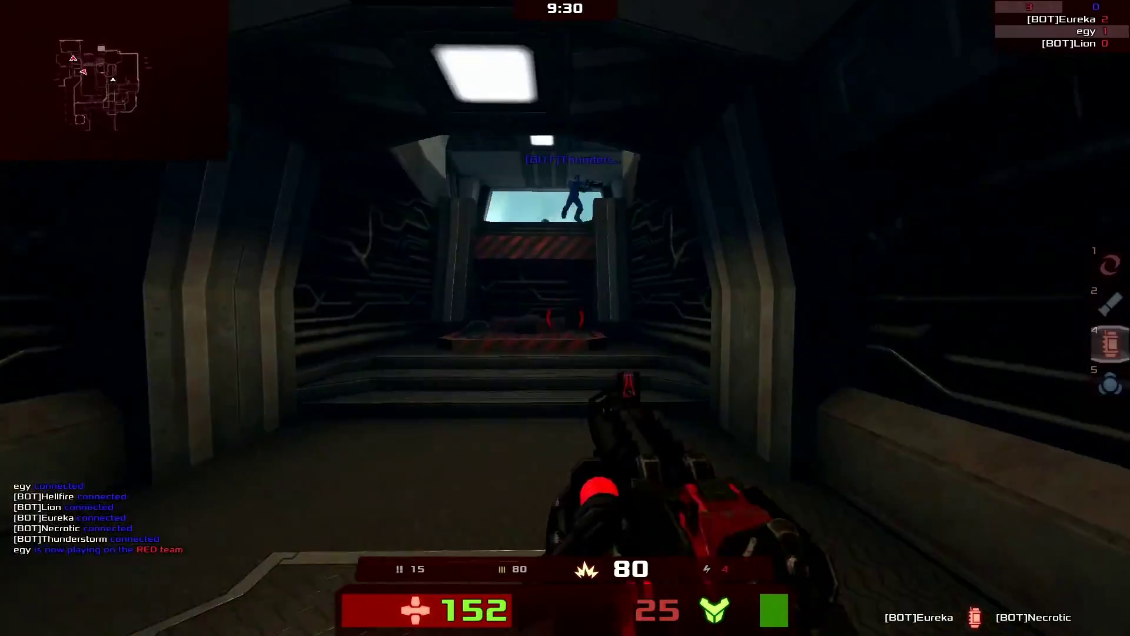
click(565, 318)
click(565, 317)
key(w)
click(565, 318)
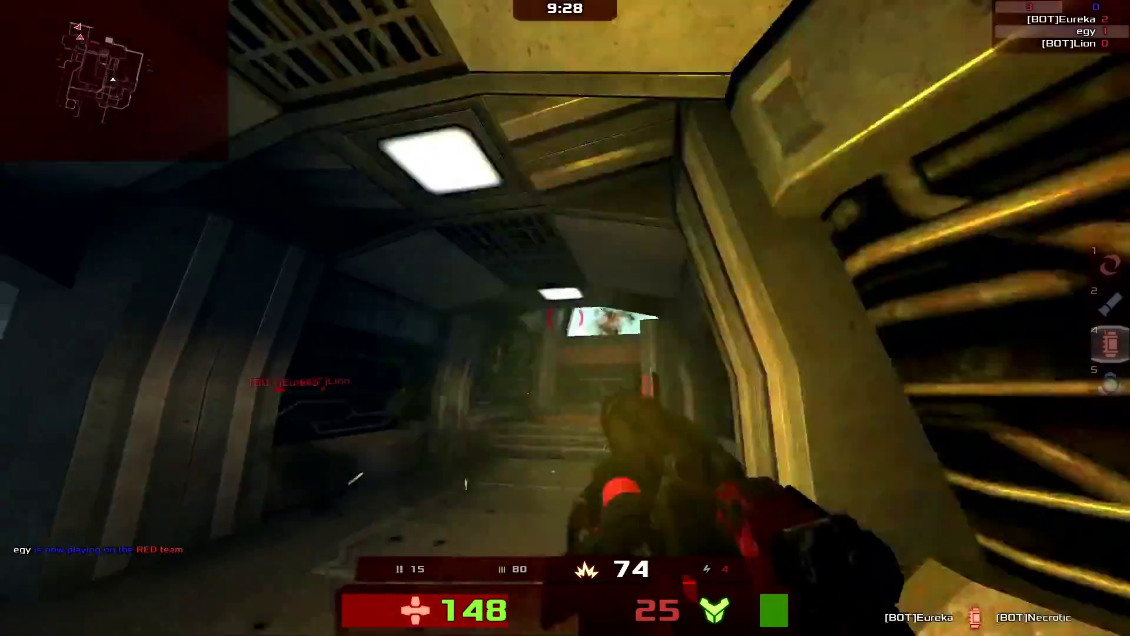
key(5)
click(565, 318)
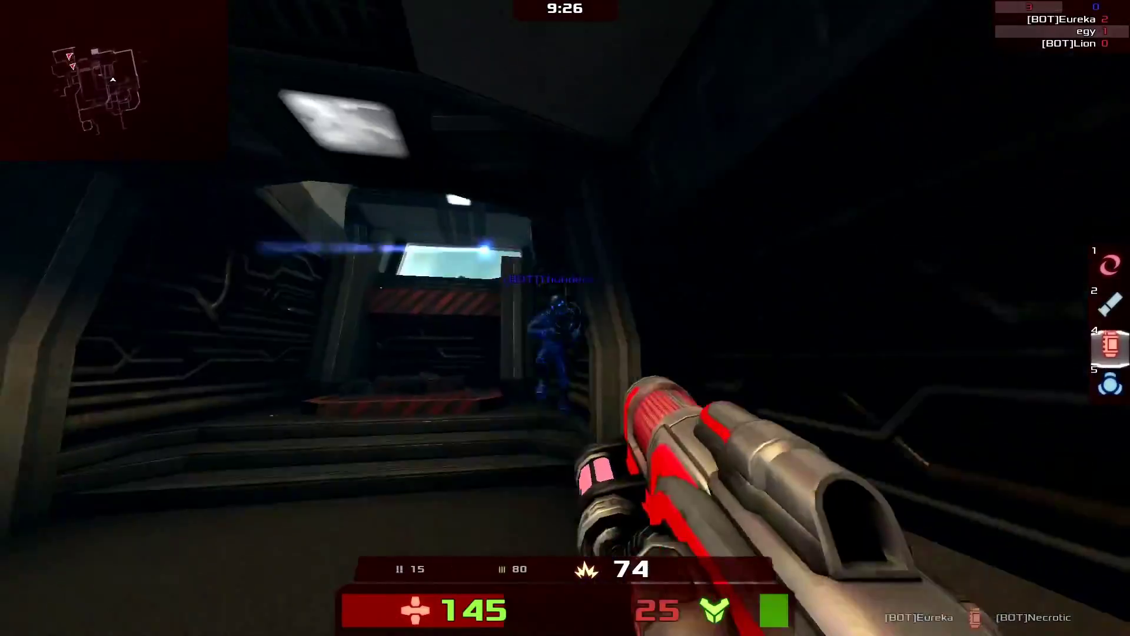
key(s)
click(565, 317)
click(565, 318)
key(w)
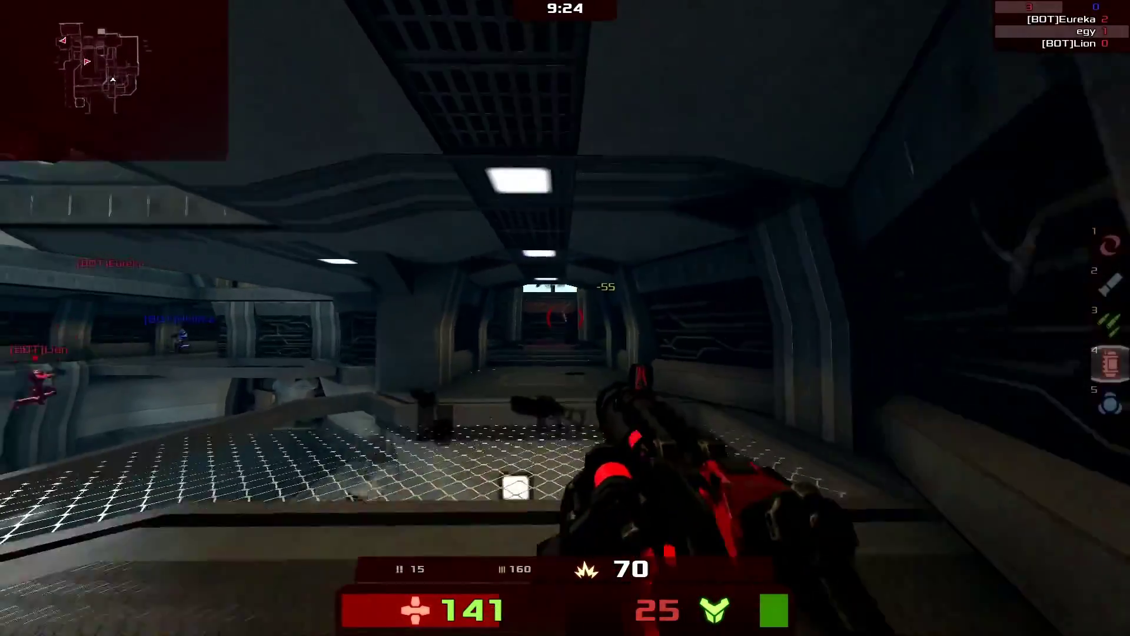
click(565, 318)
key(w)
click(565, 318)
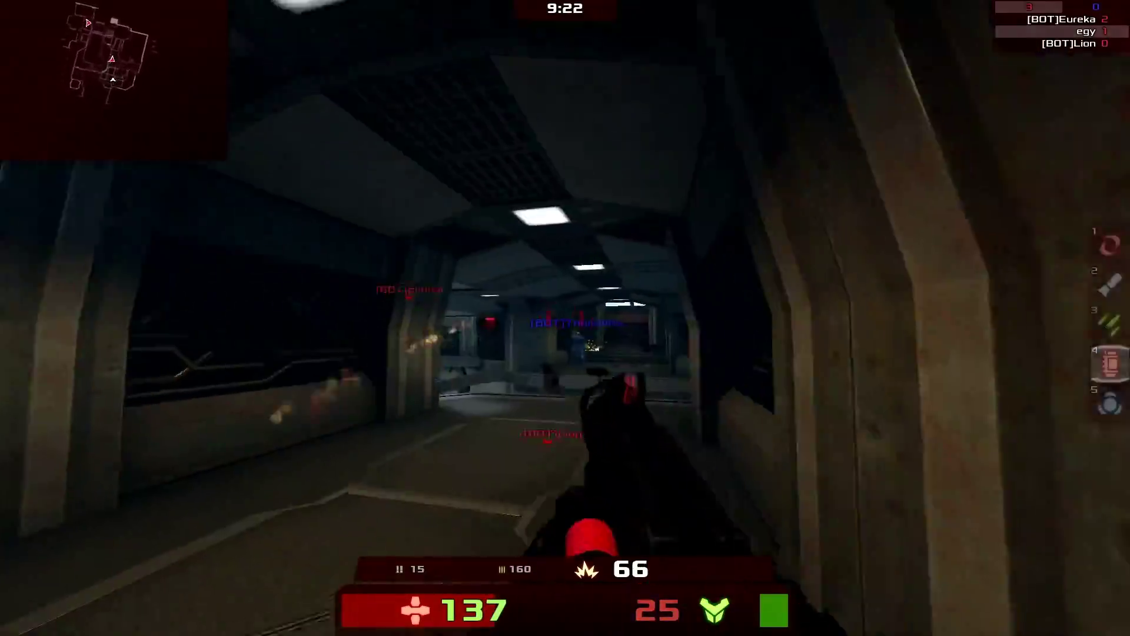
key(3)
key(w)
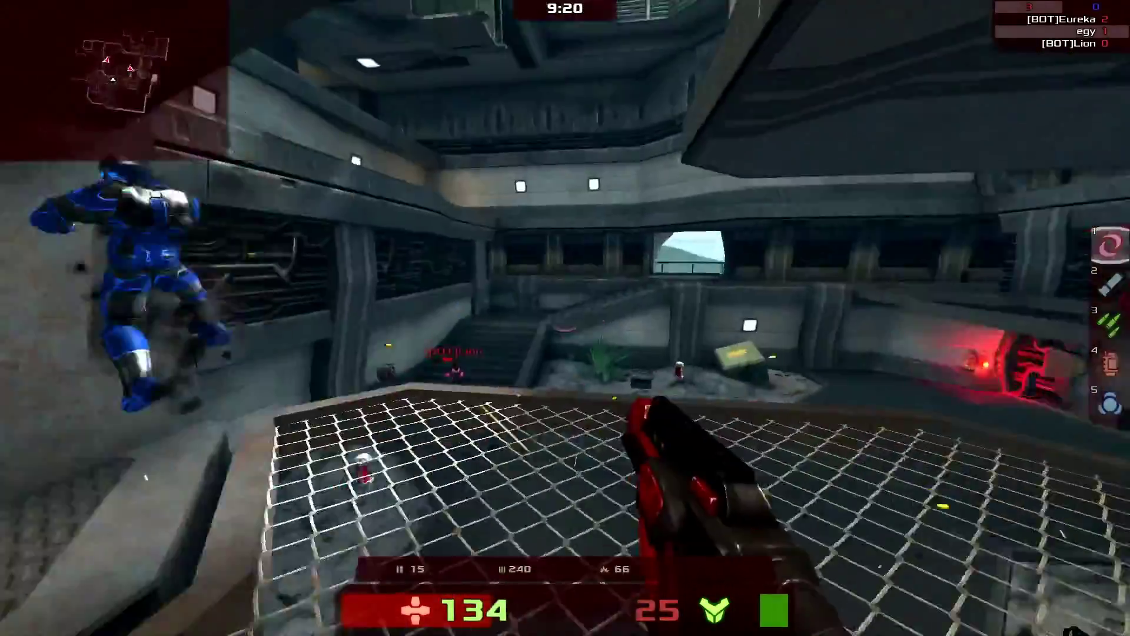
key(3)
click(565, 318)
click(565, 317)
key(w)
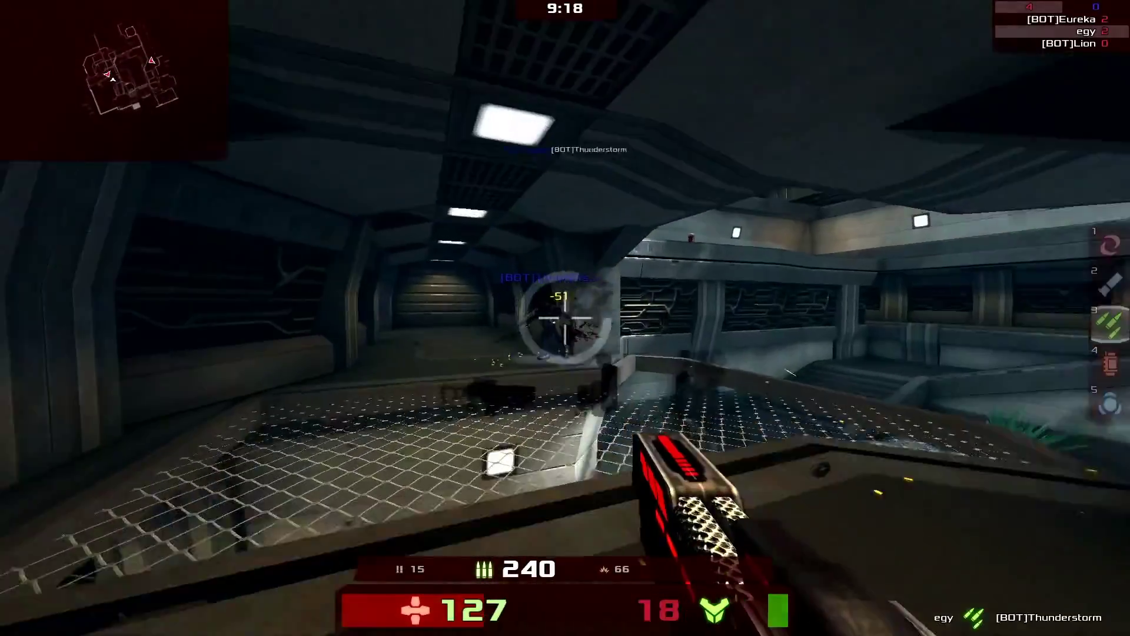
click(565, 318)
key(w)
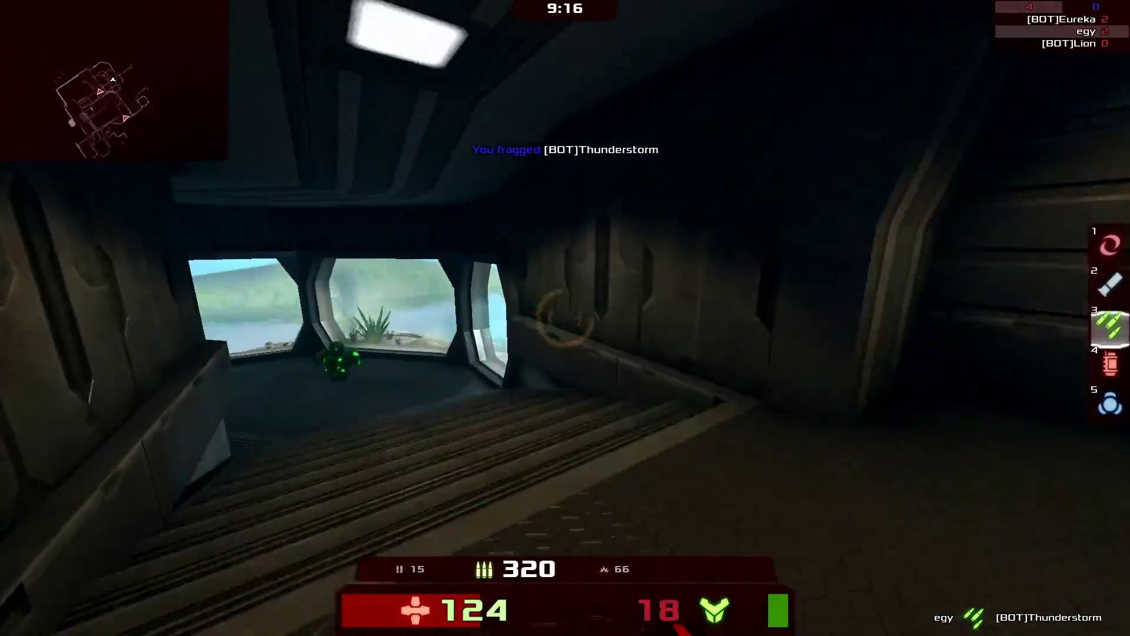
key(4)
key(1)
key(w)
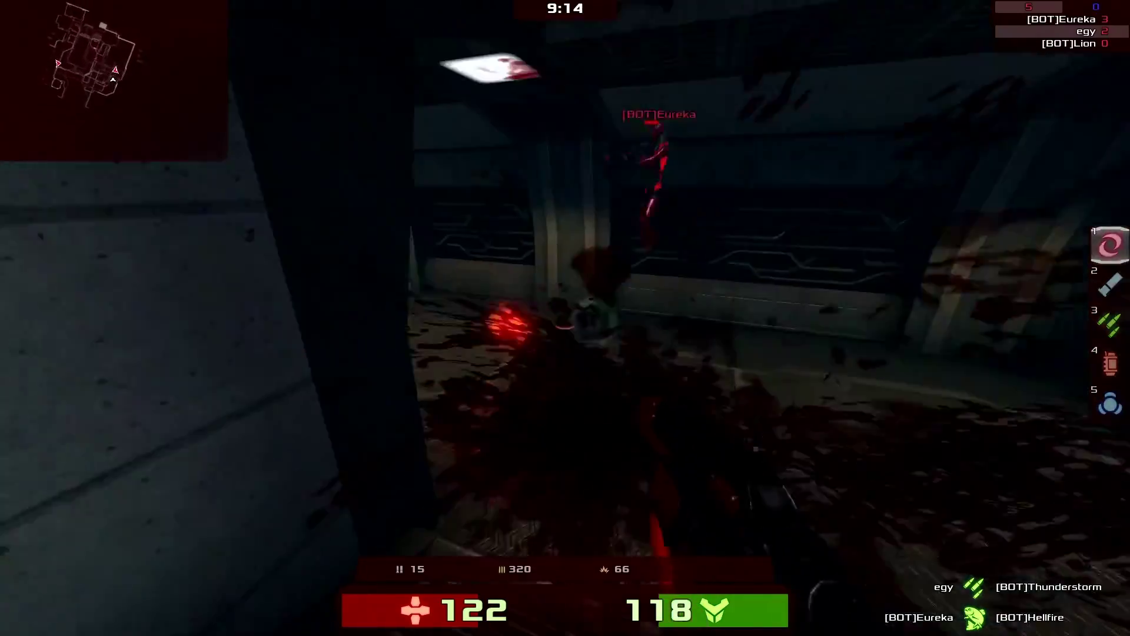
key(s)
key(w)
key(w)
key(3)
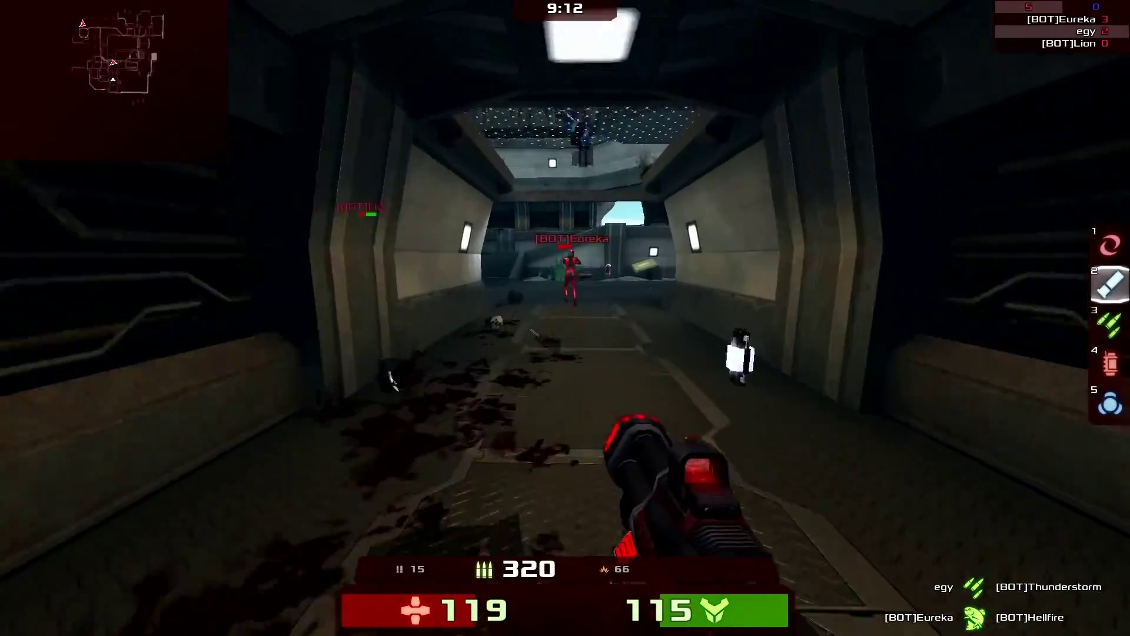
key(w)
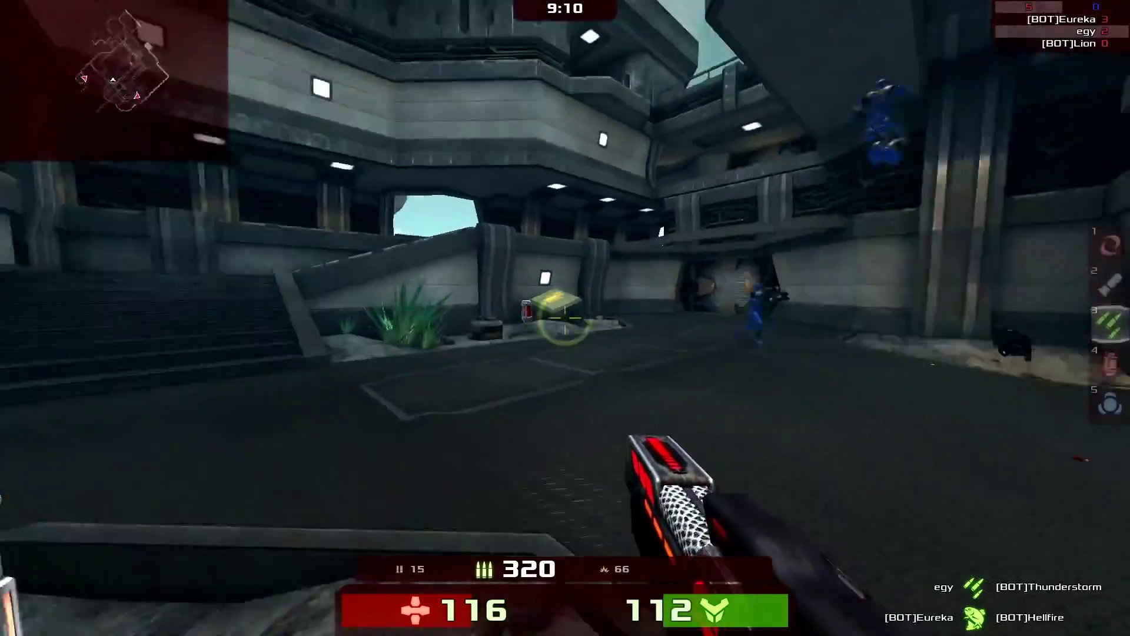
click(565, 318)
key(s)
key(w)
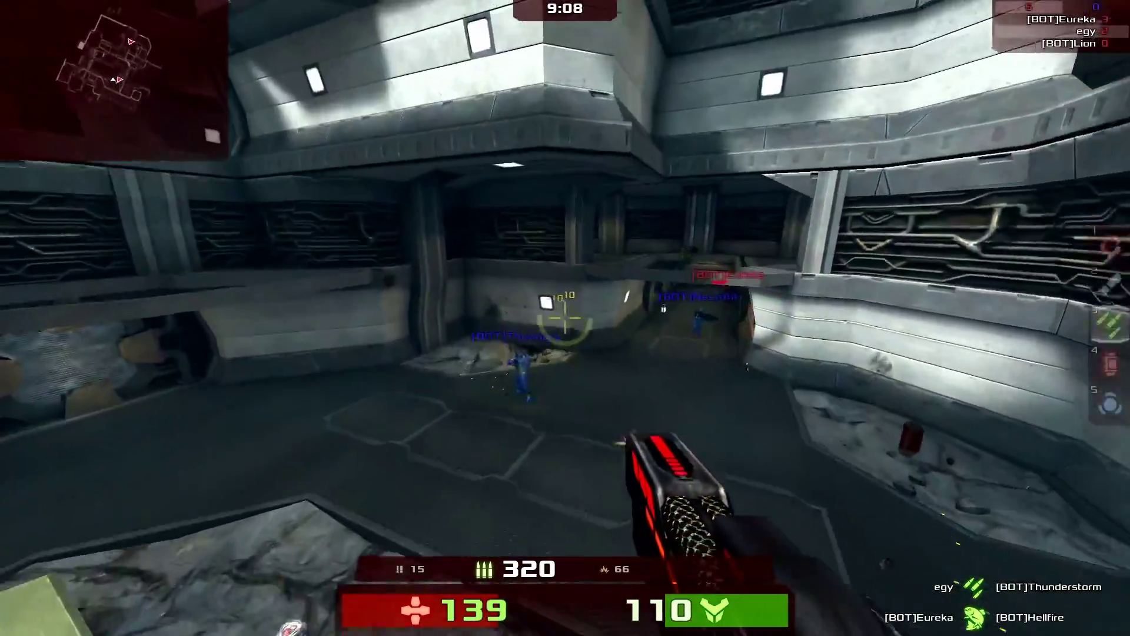
click(565, 318)
key(w)
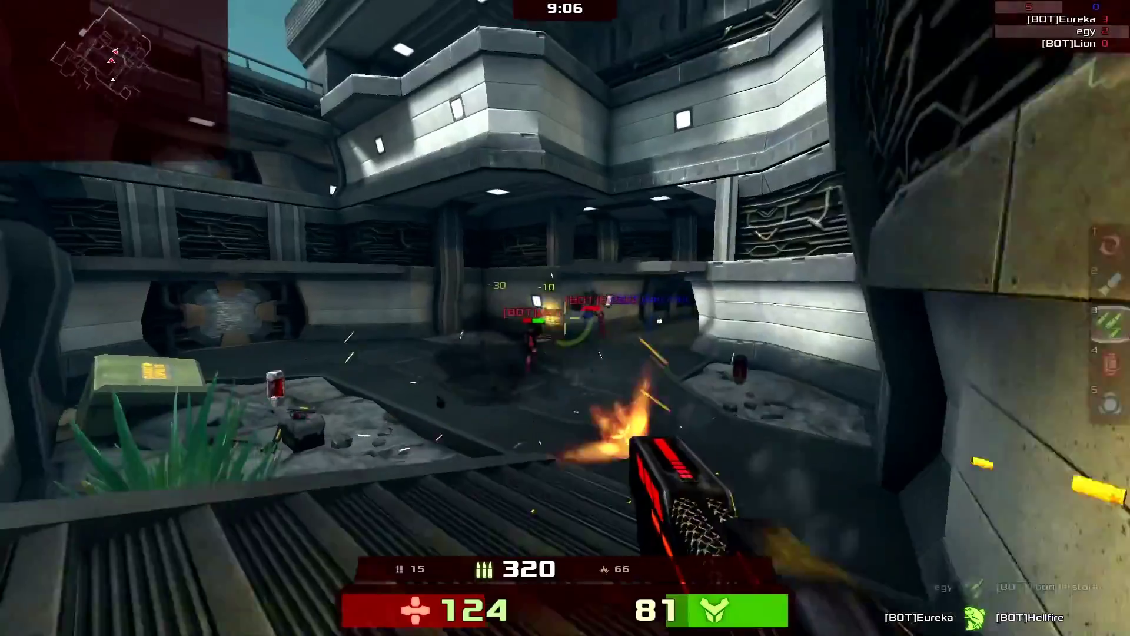
key(4)
click(566, 318)
click(565, 317)
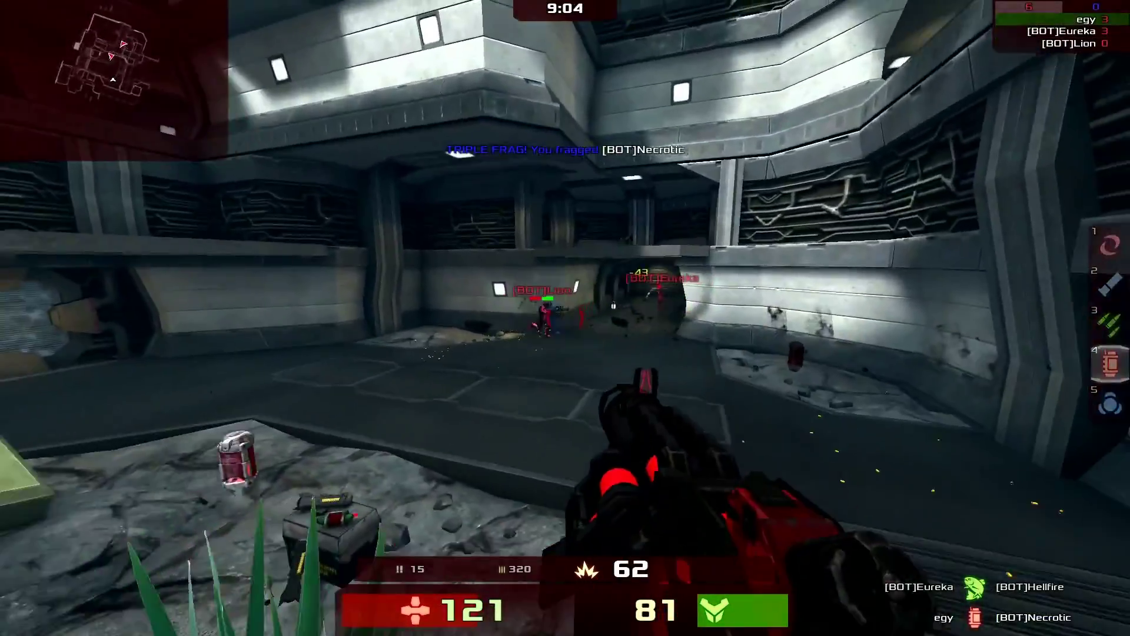
click(565, 318)
key(w)
click(566, 318)
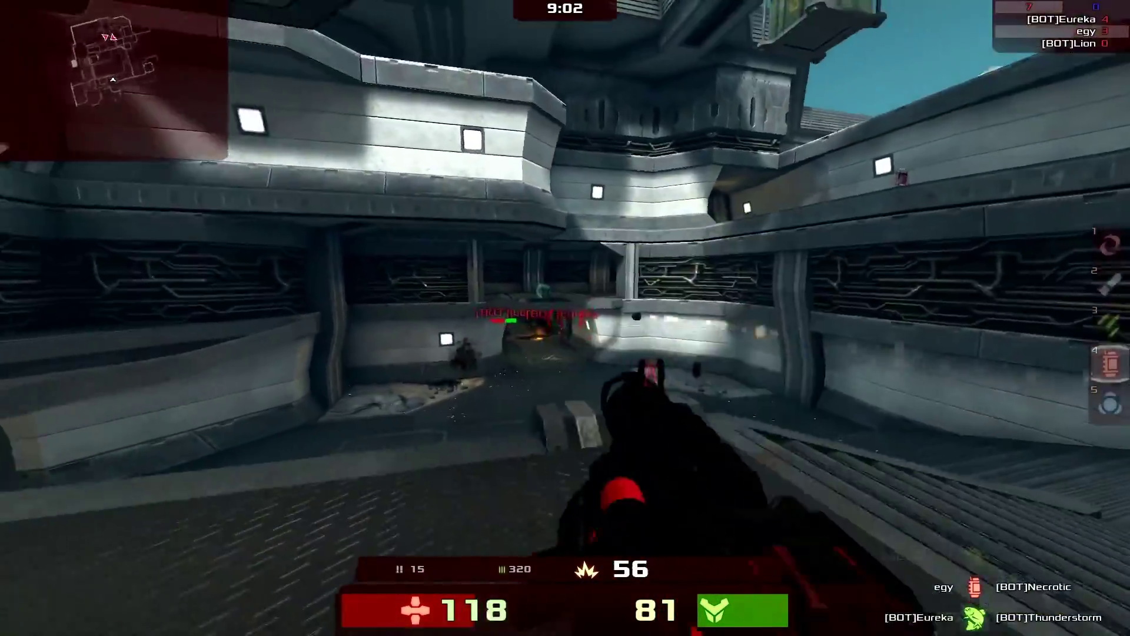
key(w)
click(565, 318)
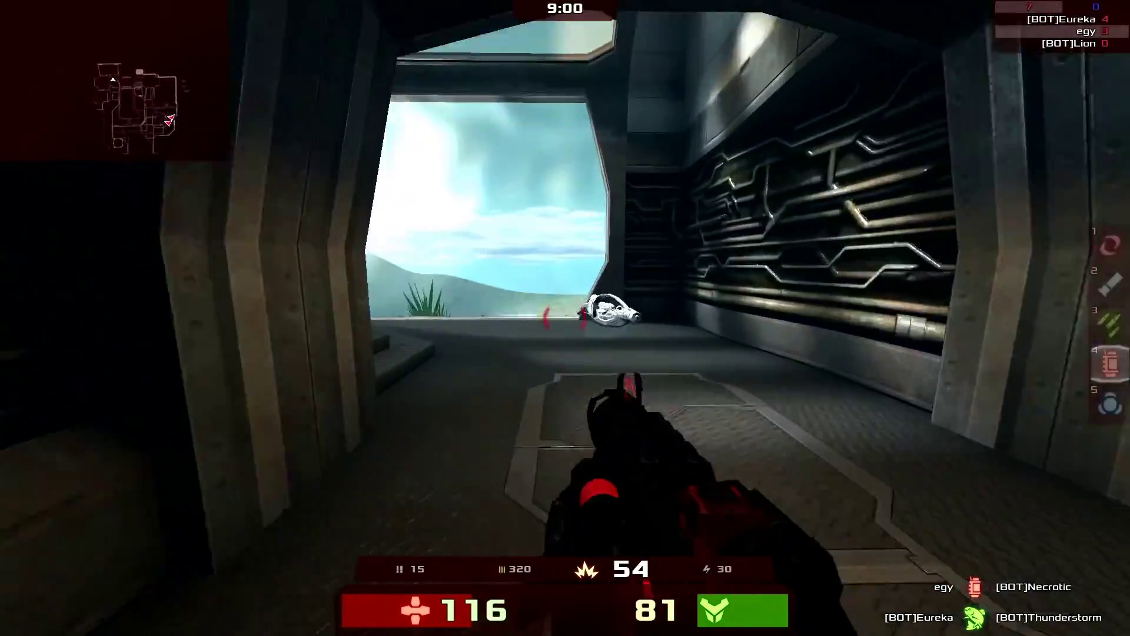
key(w)
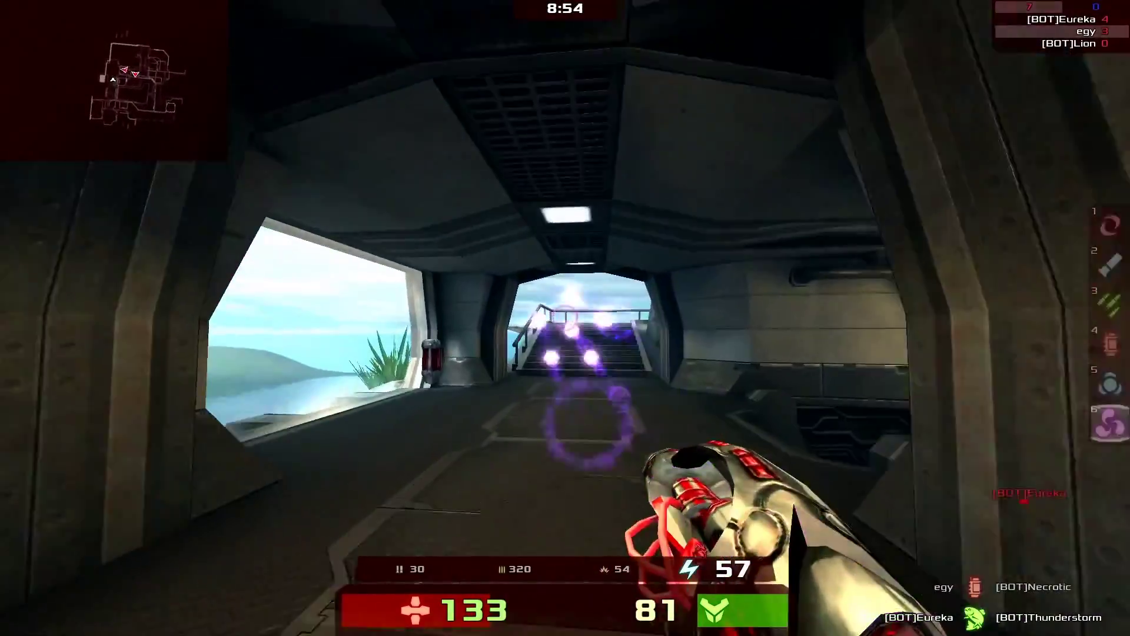
key(w)
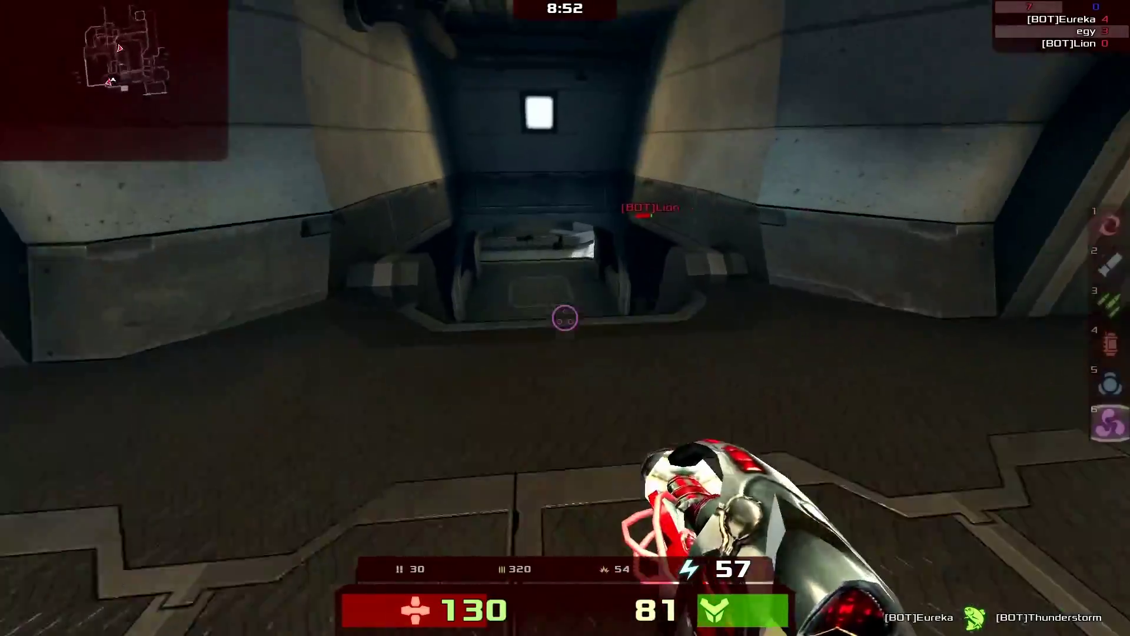
key(w)
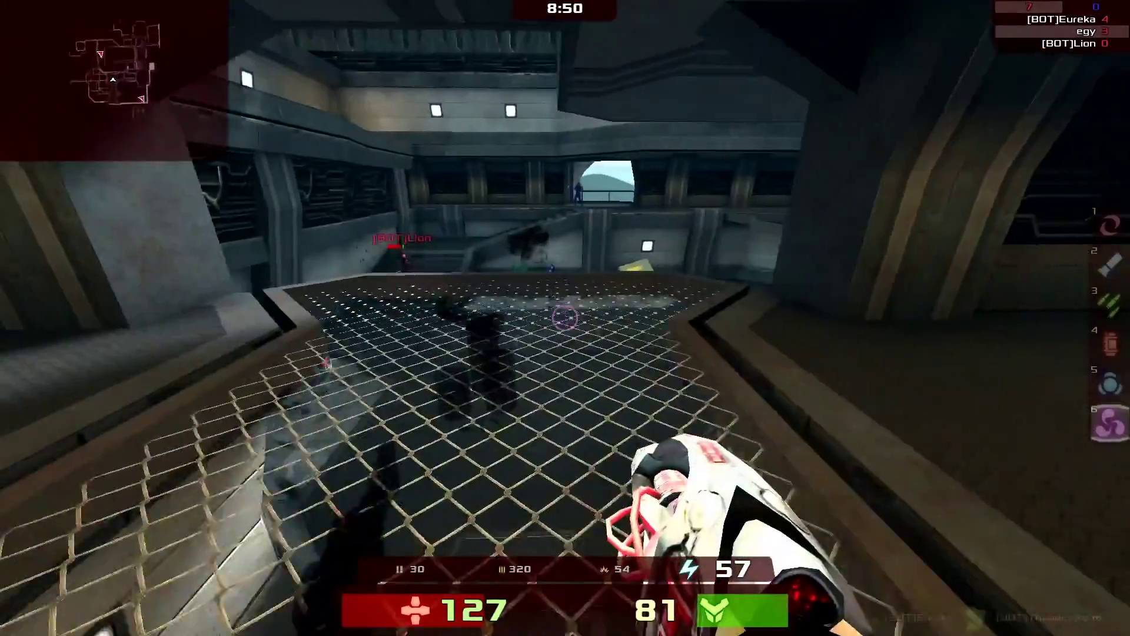
click(565, 318)
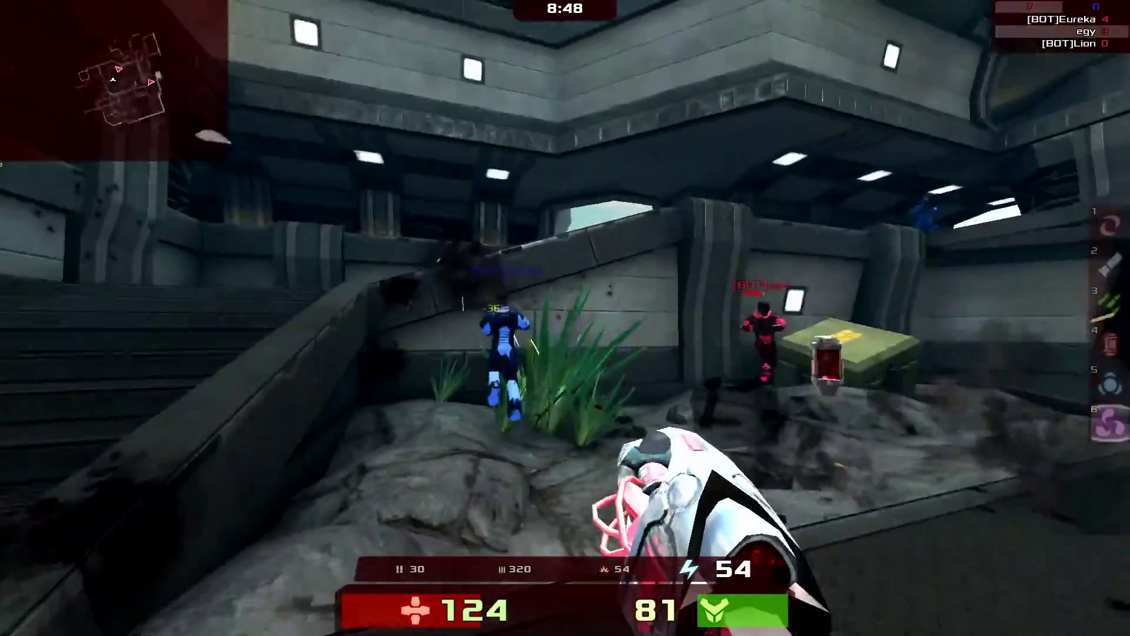
click(565, 317)
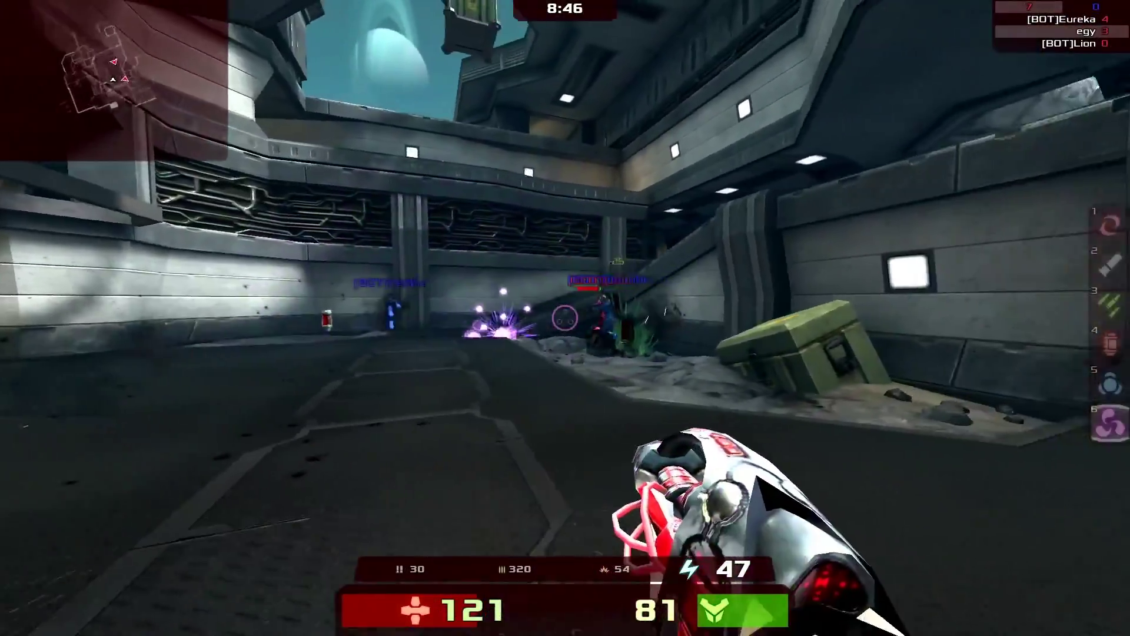
key(w)
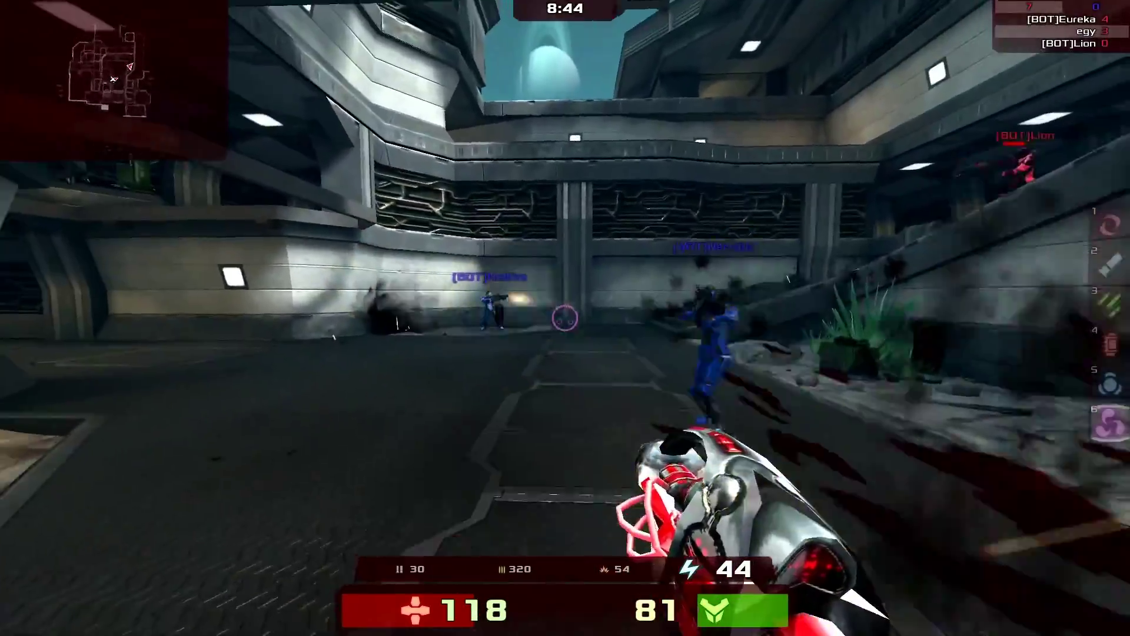
click(565, 318)
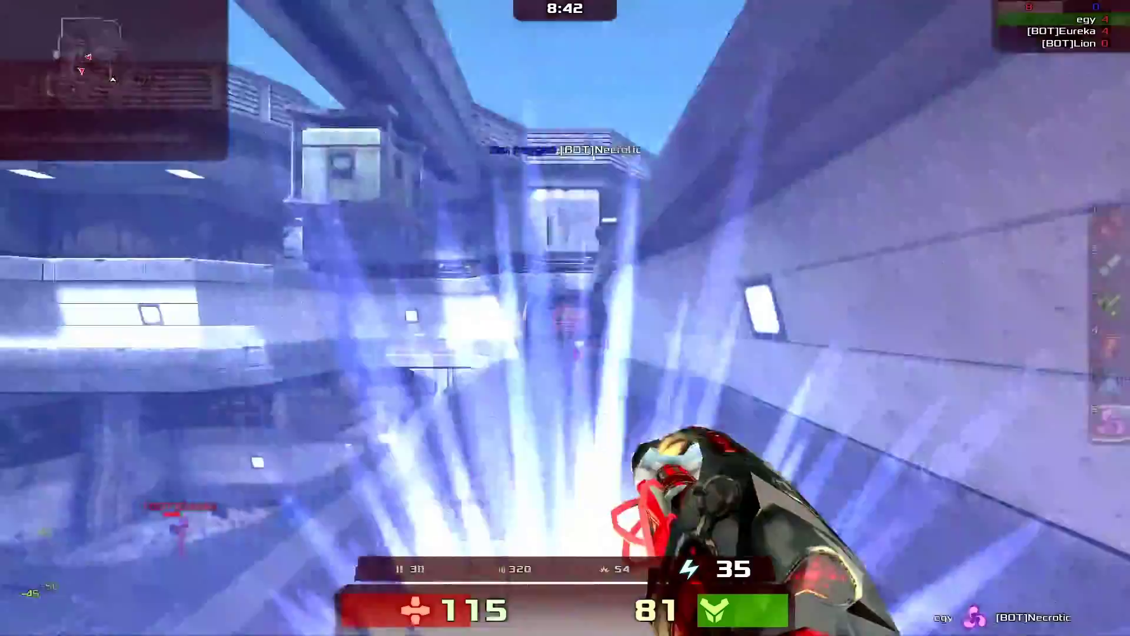
click(565, 318)
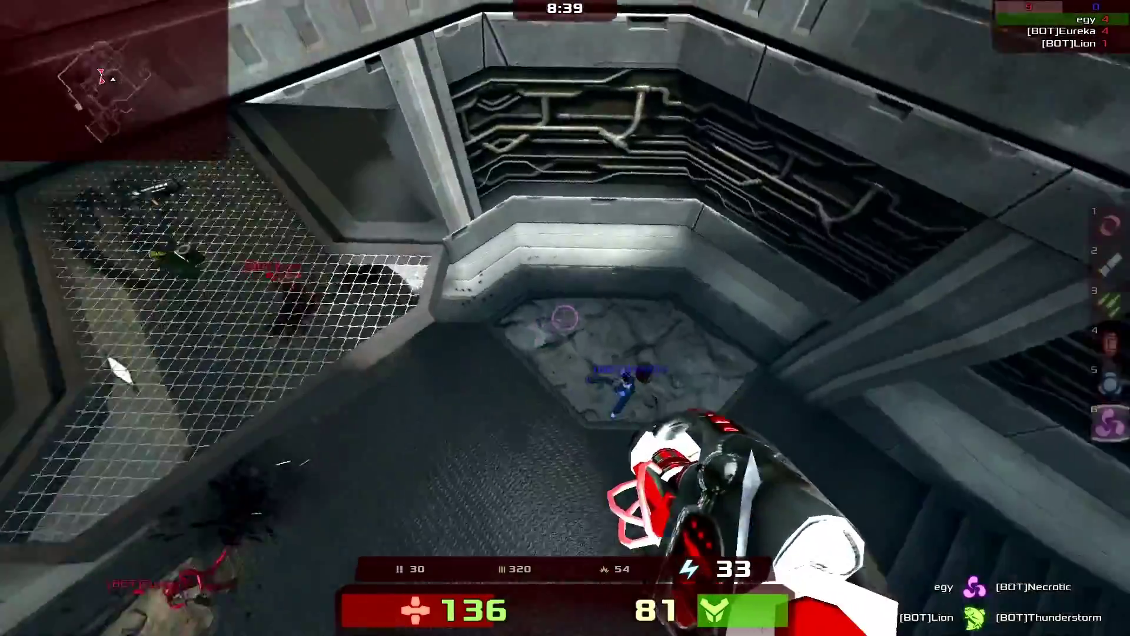
click(565, 318)
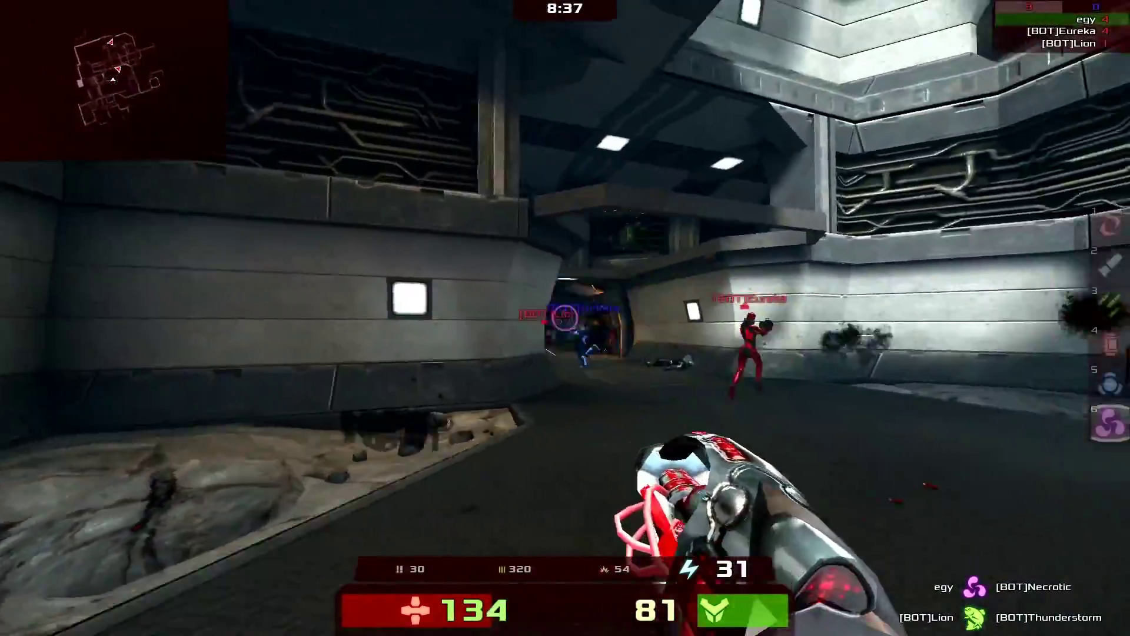
click(566, 318)
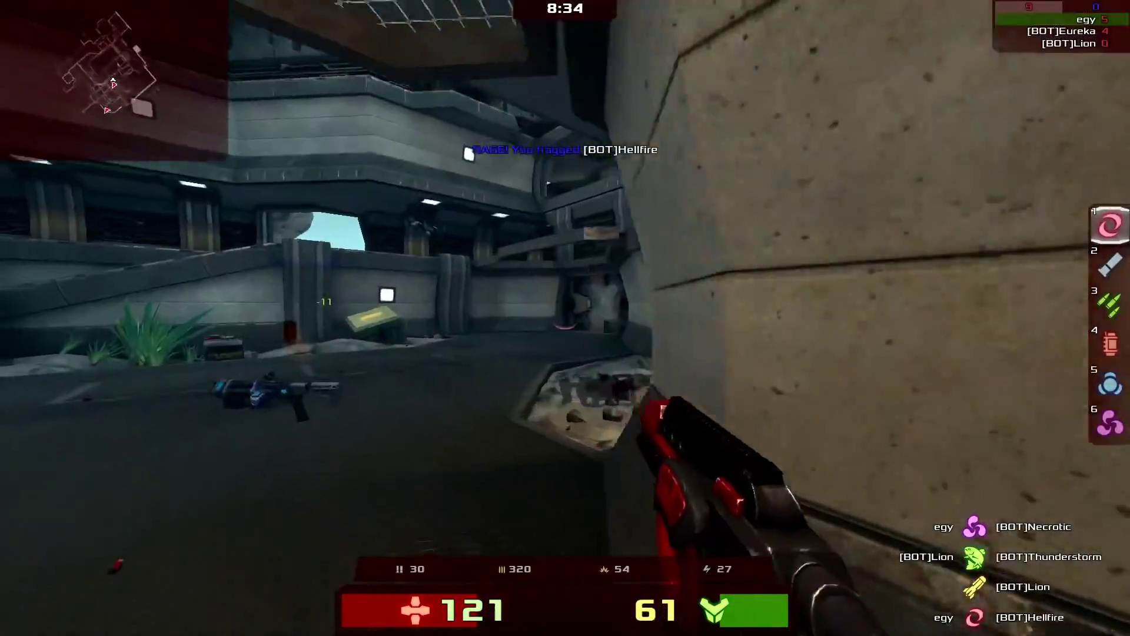
key(w)
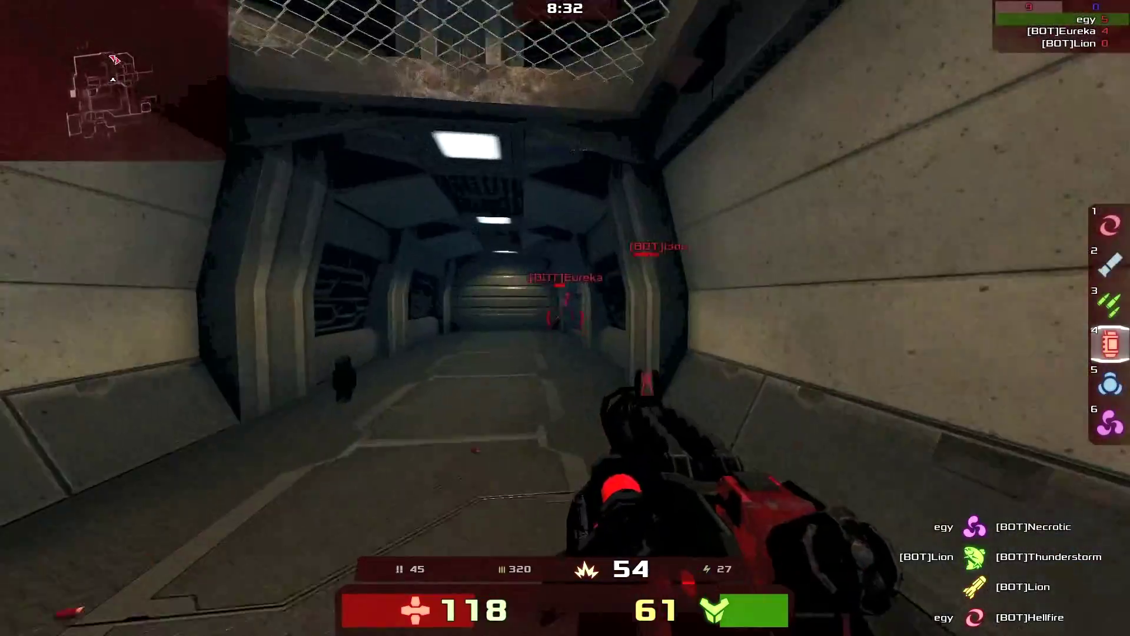
key(w)
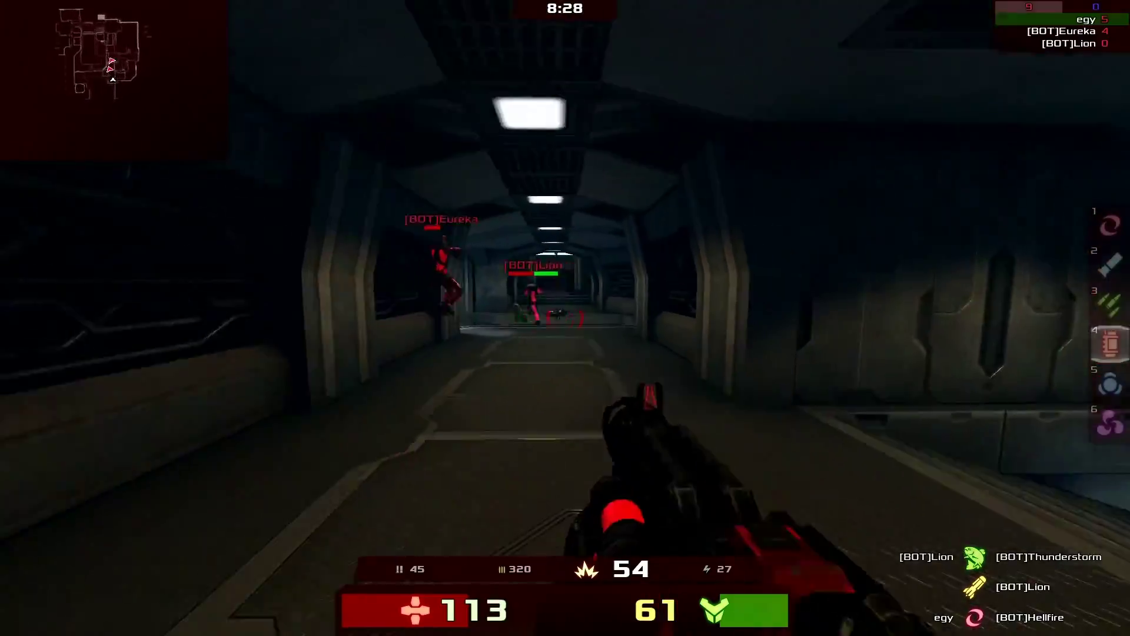
key(w)
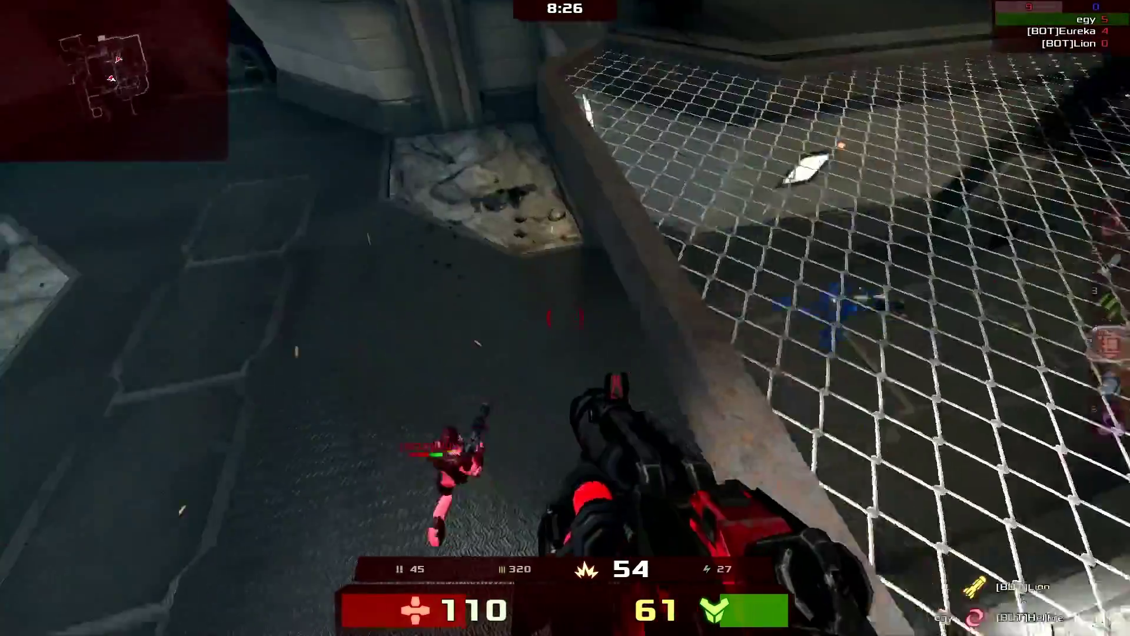
key(w)
click(565, 318)
click(565, 318)
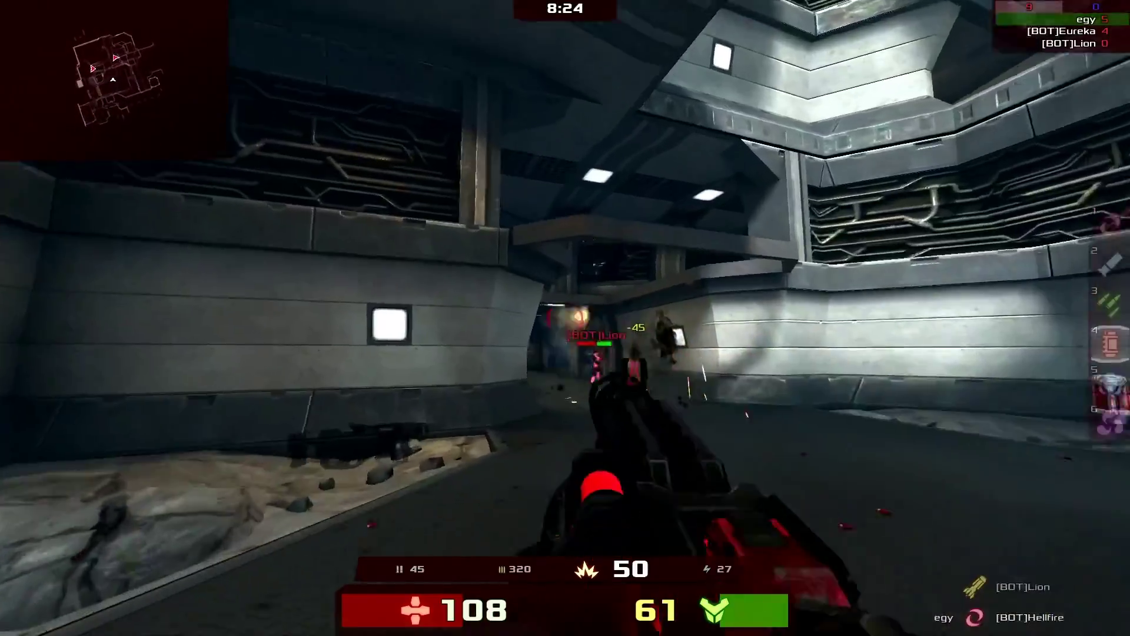
key(s)
click(565, 318)
click(565, 318)
key(w)
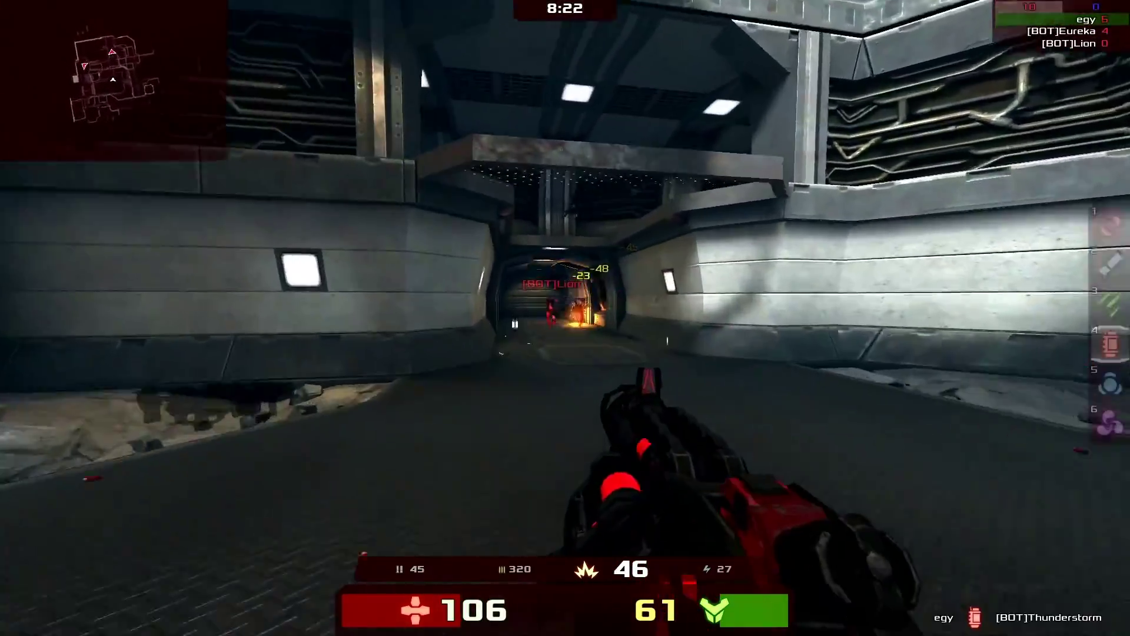
click(565, 318)
key(w)
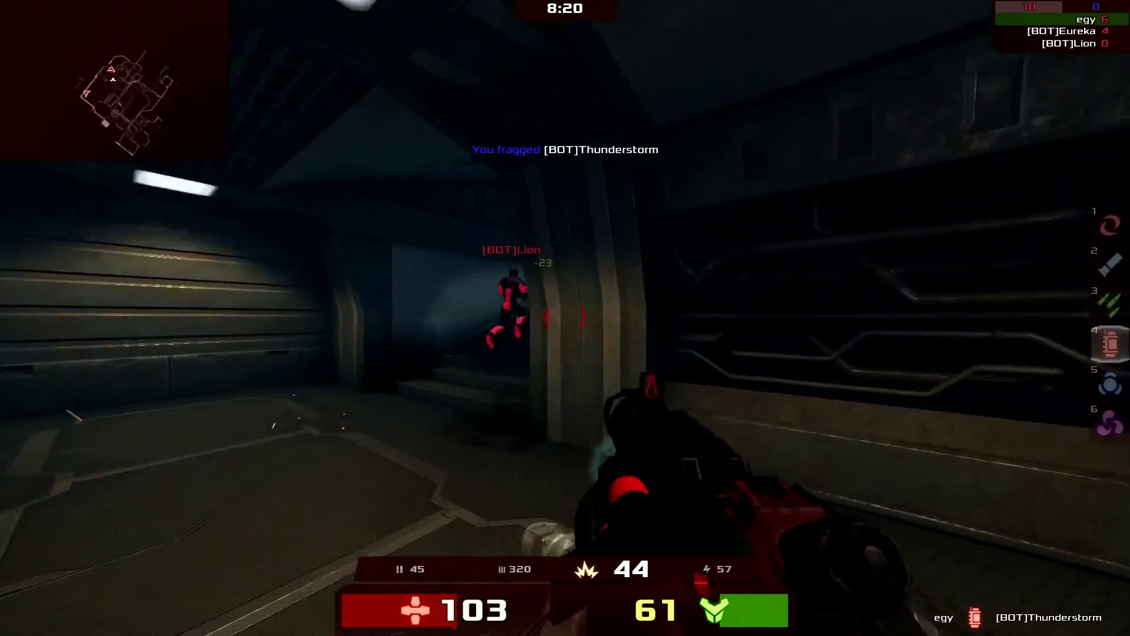
key(w)
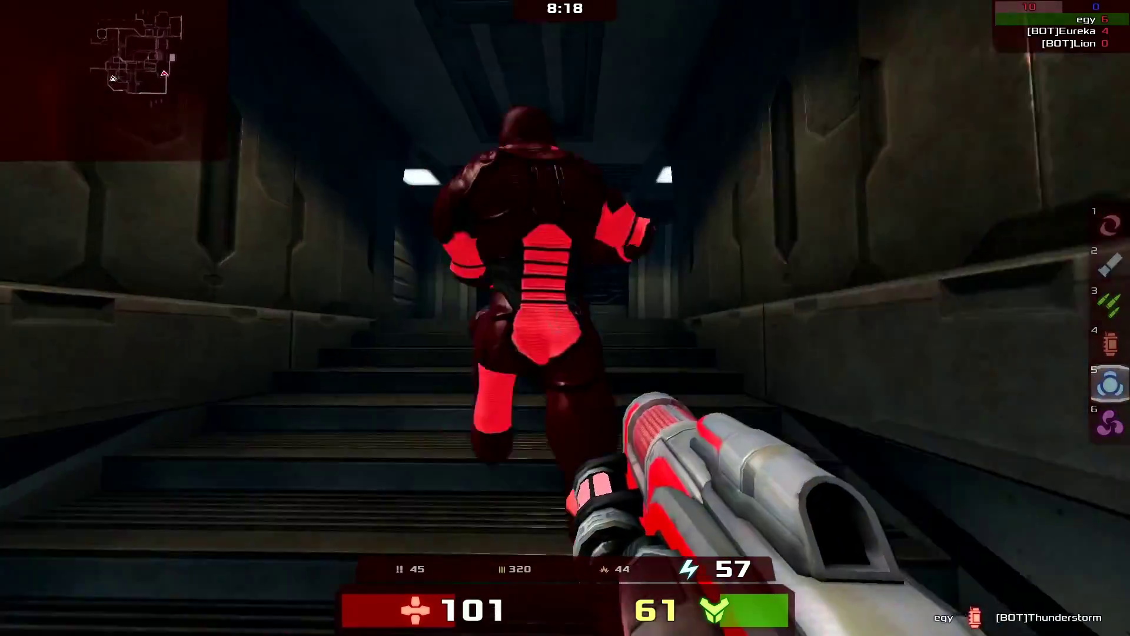